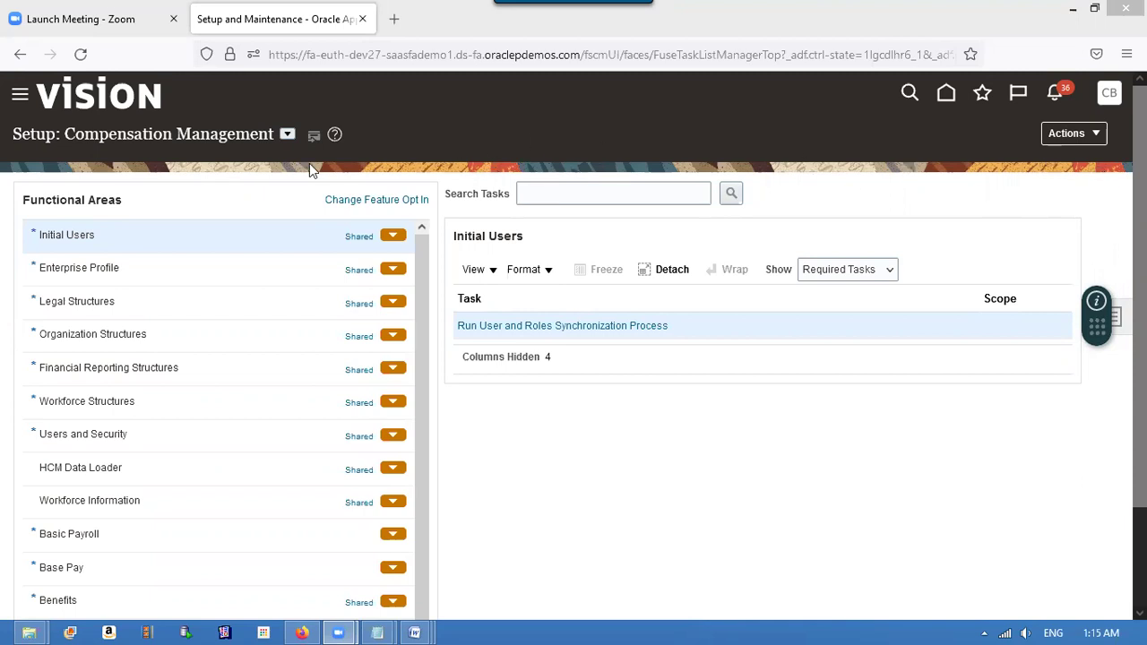
Step: Open the setup offerings list from the Setup: Compensation Management page
{"action": "left_click", "coordinate": [287, 136]}
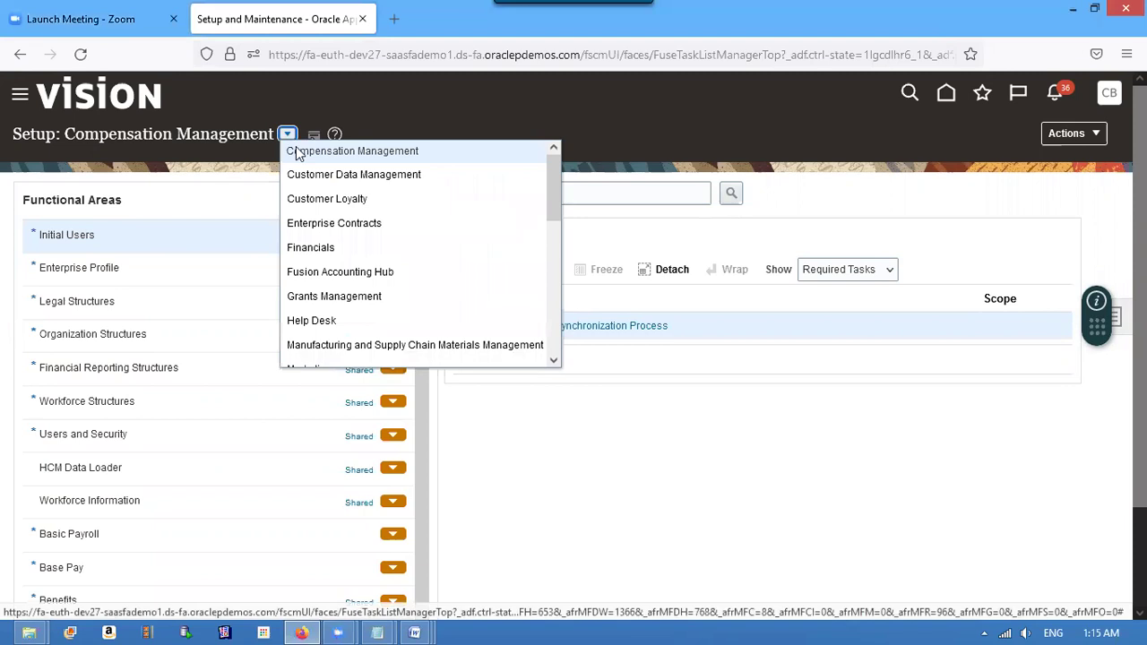
Step: Change the setup offering to Procurement and select the Transaction Tax functional area
{"action": "left_click_drag", "start_coordinate": [558, 194], "coordinate": [557, 249]}
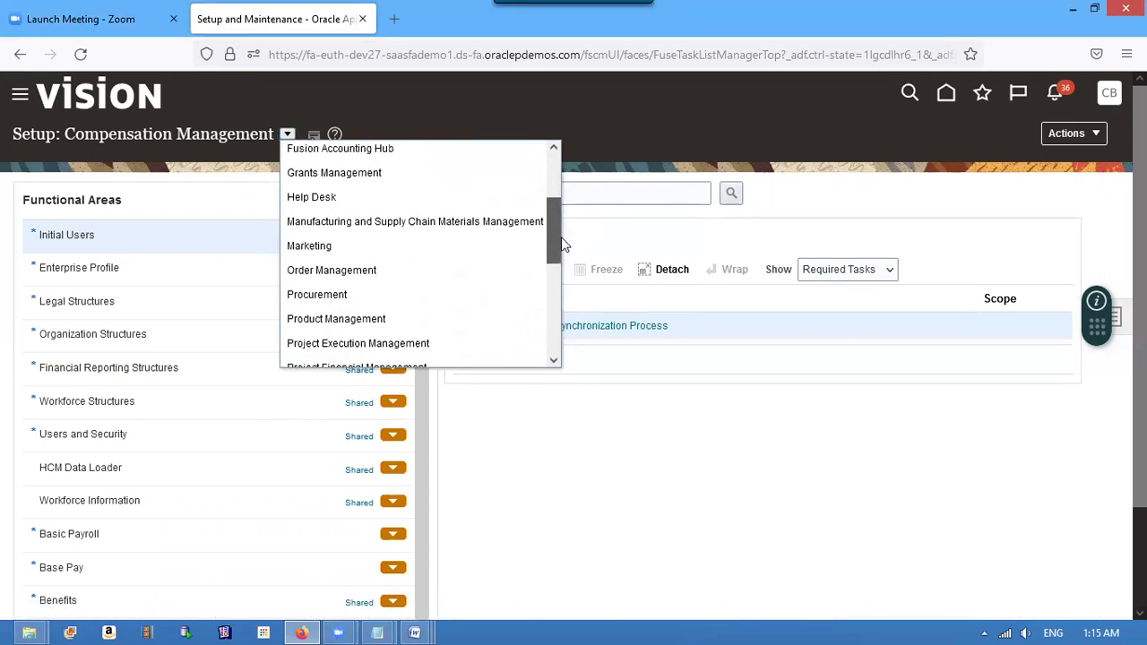
{"action": "left_click", "coordinate": [424, 303]}
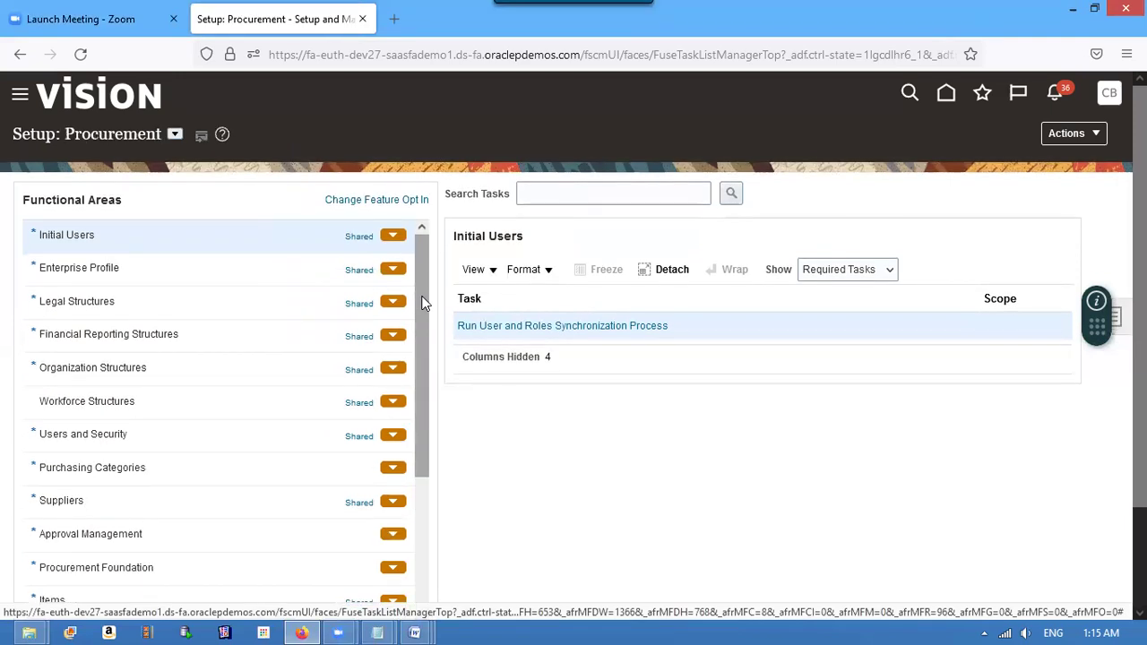
{"action": "left_click_drag", "start_coordinate": [424, 303], "coordinate": [431, 379]}
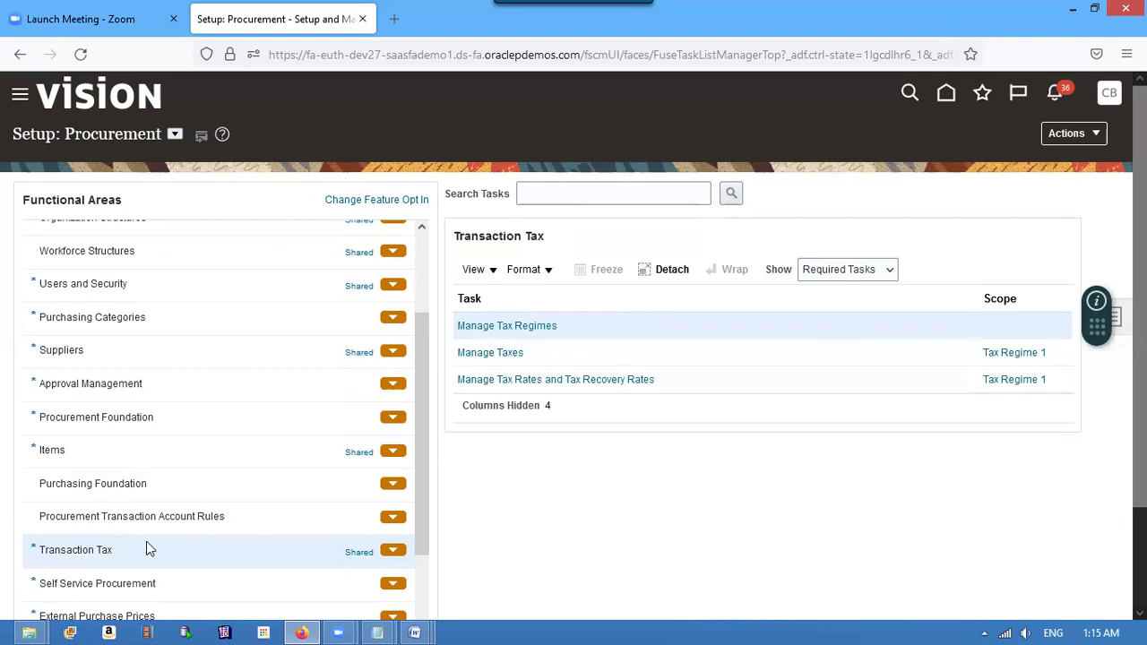
Step: Search Manage Tax Regimes for country 'United%' and open TAX REGIME 1
{"action": "left_click", "coordinate": [536, 330]}
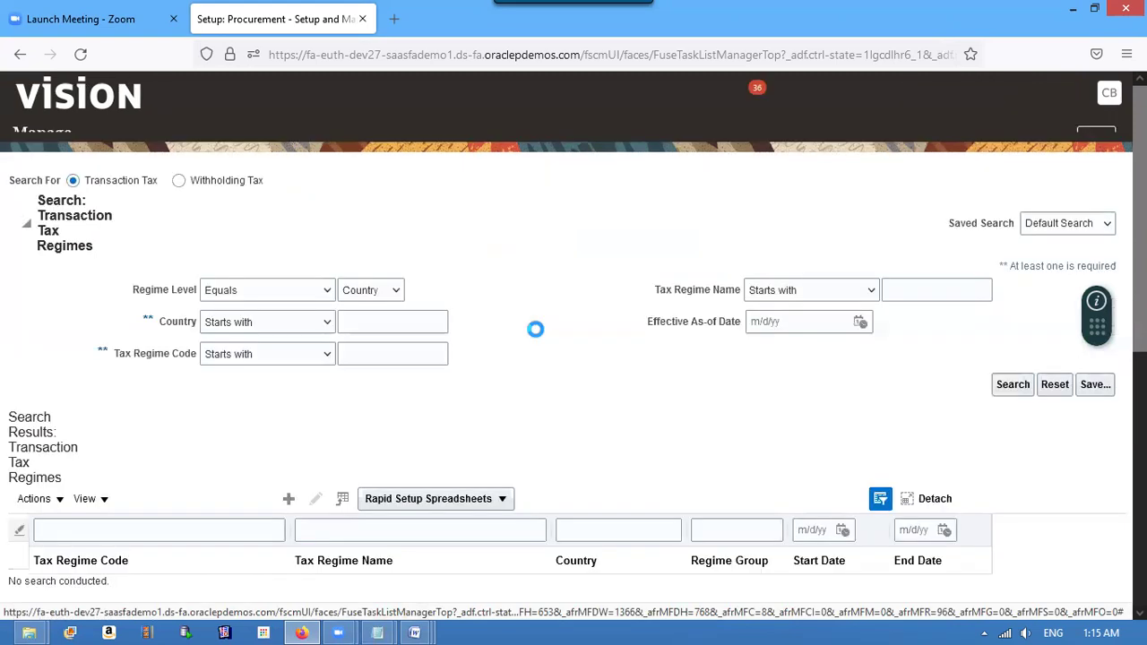
{"action": "left_click", "coordinate": [373, 311]}
{"action": "type", "text": "UNIT"}
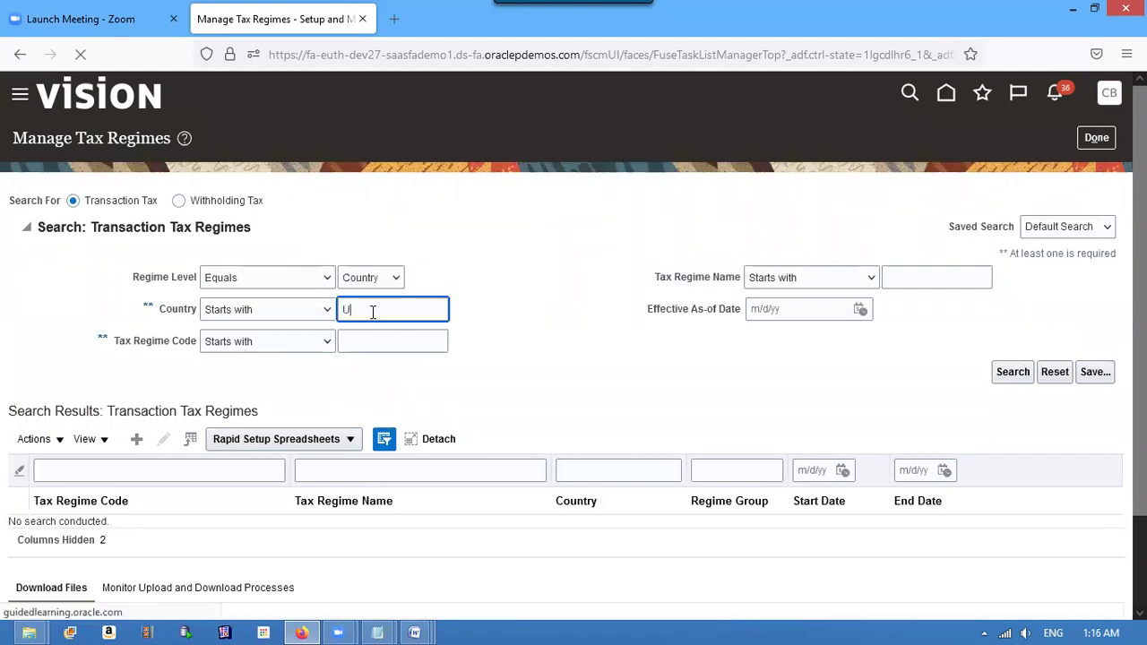
{"action": "key", "text": "BackSpace"}
{"action": "key", "text": "BackSpace"}
{"action": "key", "text": "BackSpace"}
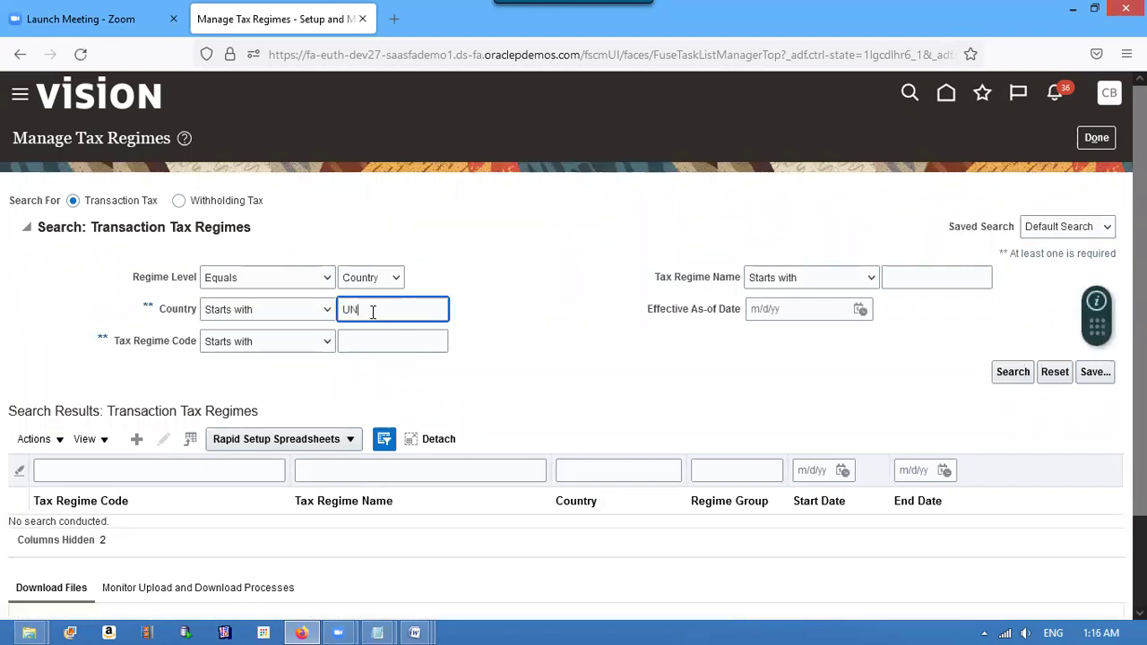
{"action": "type", "text": "NI"}
{"action": "key", "text": "BackSpace"}
{"action": "key", "text": "BackSpace"}
{"action": "type", "text": "nited%"}
{"action": "left_click", "coordinate": [1002, 375]}
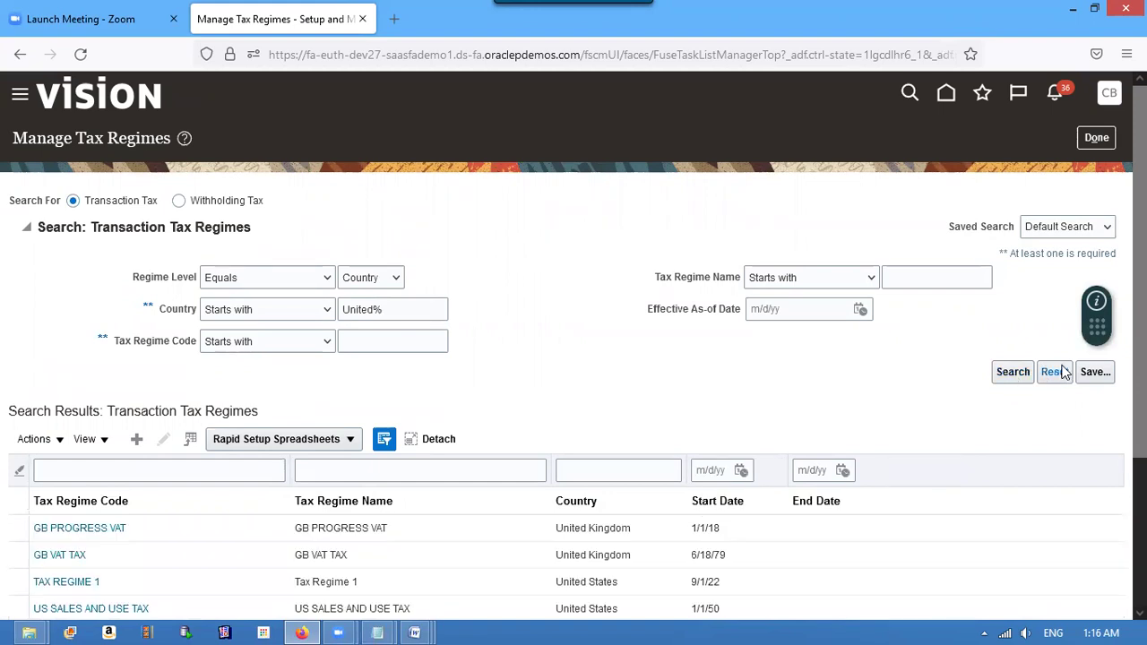
{"action": "scroll", "coordinate": [574, 359], "scroll_direction": "down", "scroll_amount": 1}
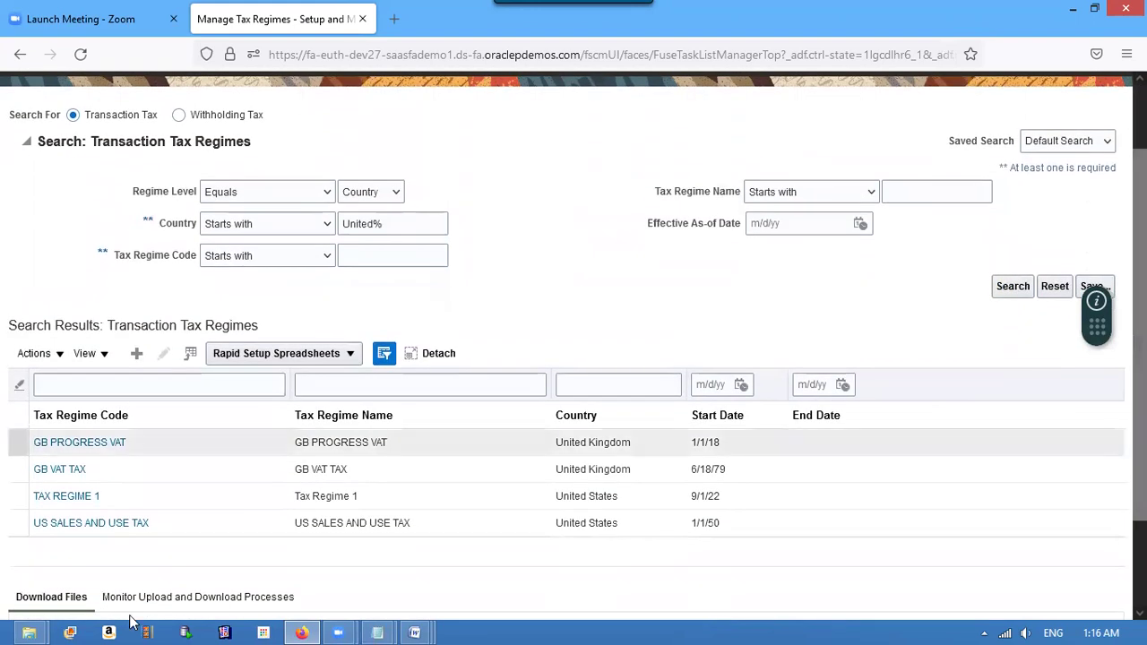
{"action": "left_click", "coordinate": [70, 497]}
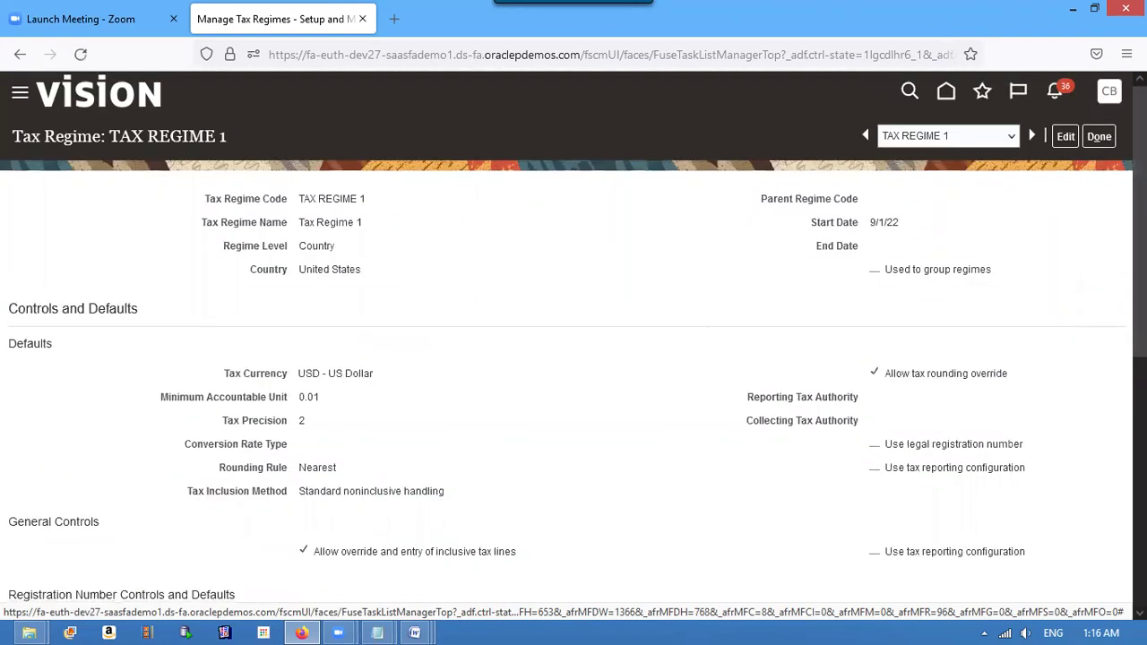
{"action": "scroll", "coordinate": [574, 337], "scroll_direction": "down", "scroll_amount": 3}
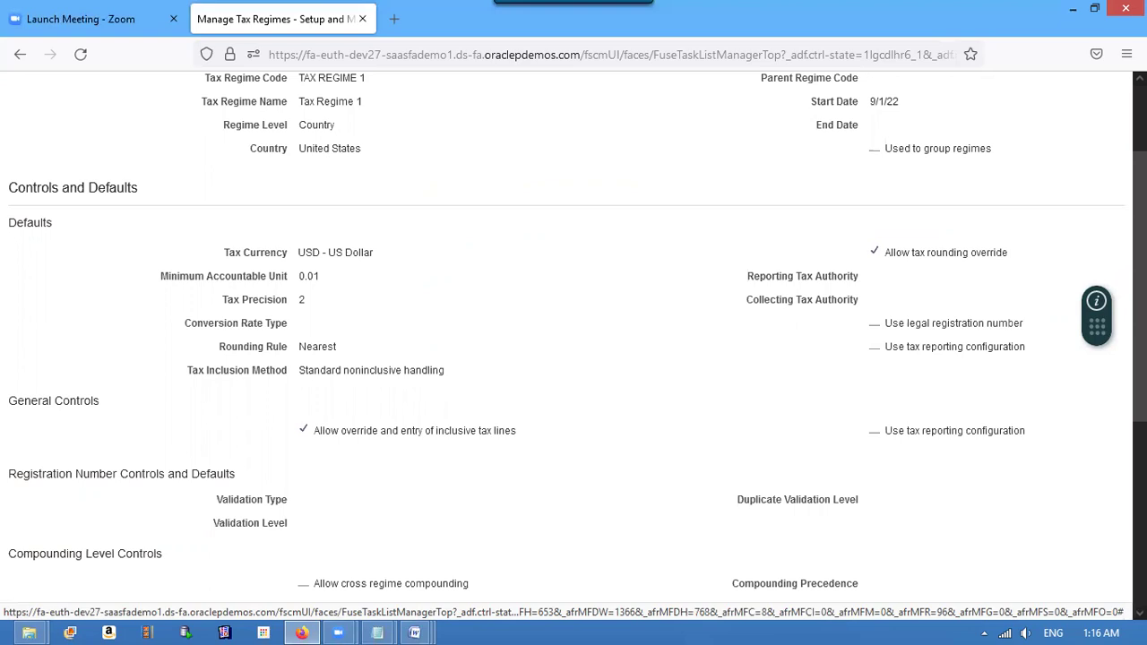
{"action": "scroll", "coordinate": [573, 332], "scroll_direction": "down", "scroll_amount": 3}
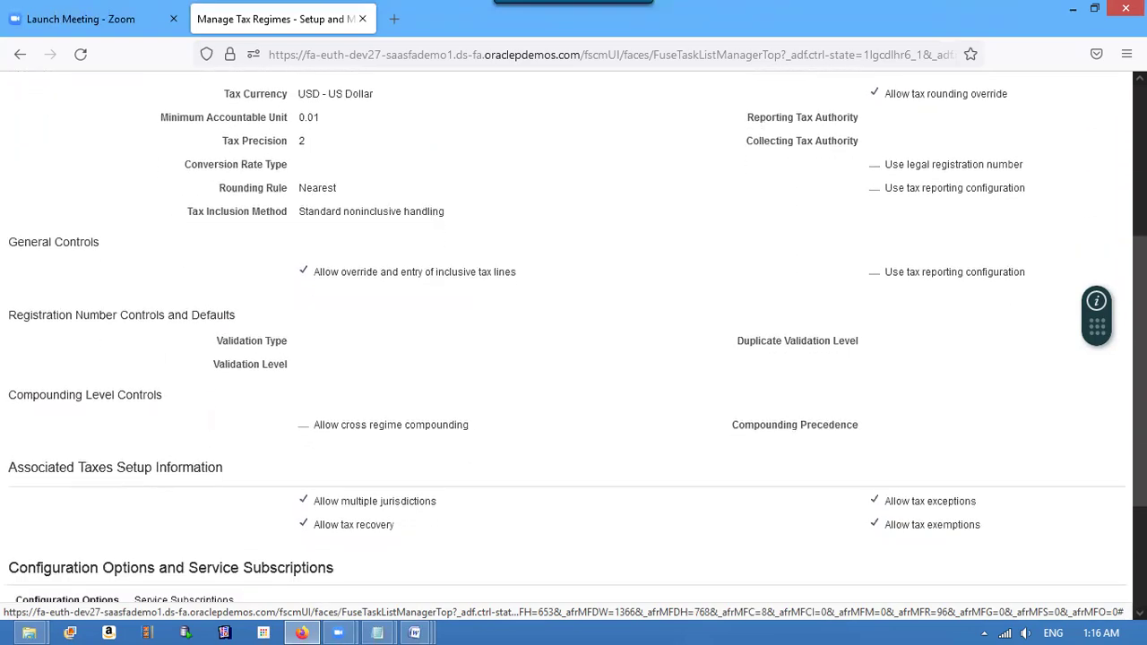
{"action": "scroll", "coordinate": [1106, 147], "scroll_direction": "up", "scroll_amount": 4}
{"action": "left_click", "coordinate": [1099, 138]}
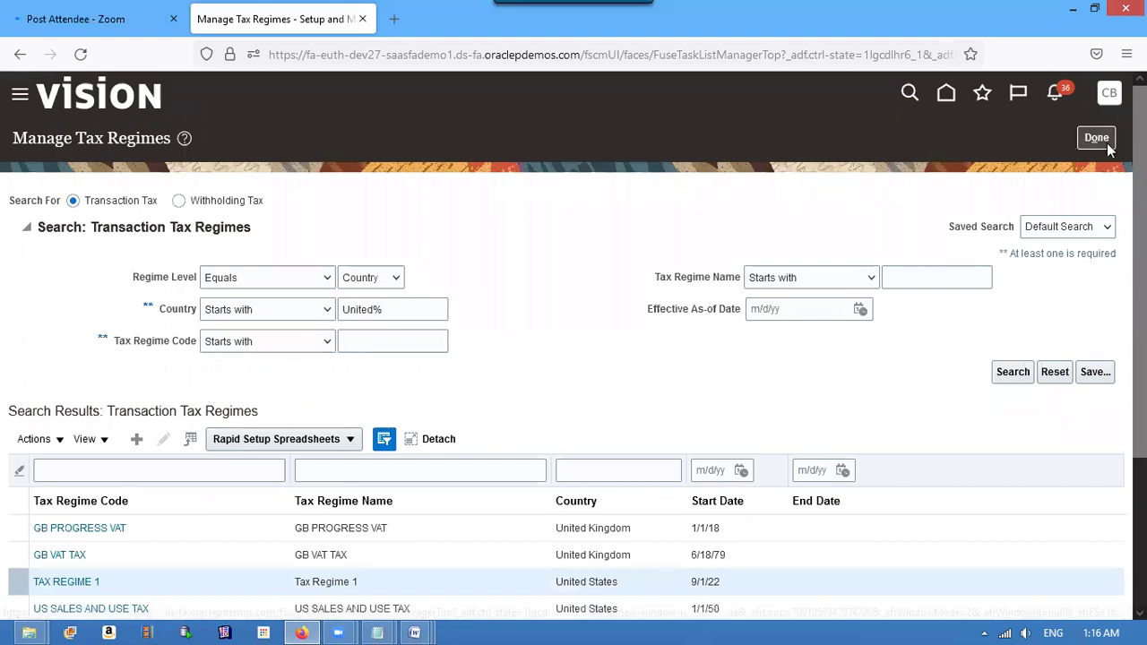
Step: Search Manage Taxes for TAX REGIME 1 and open the TAX 1 details
{"action": "left_click", "coordinate": [1108, 145]}
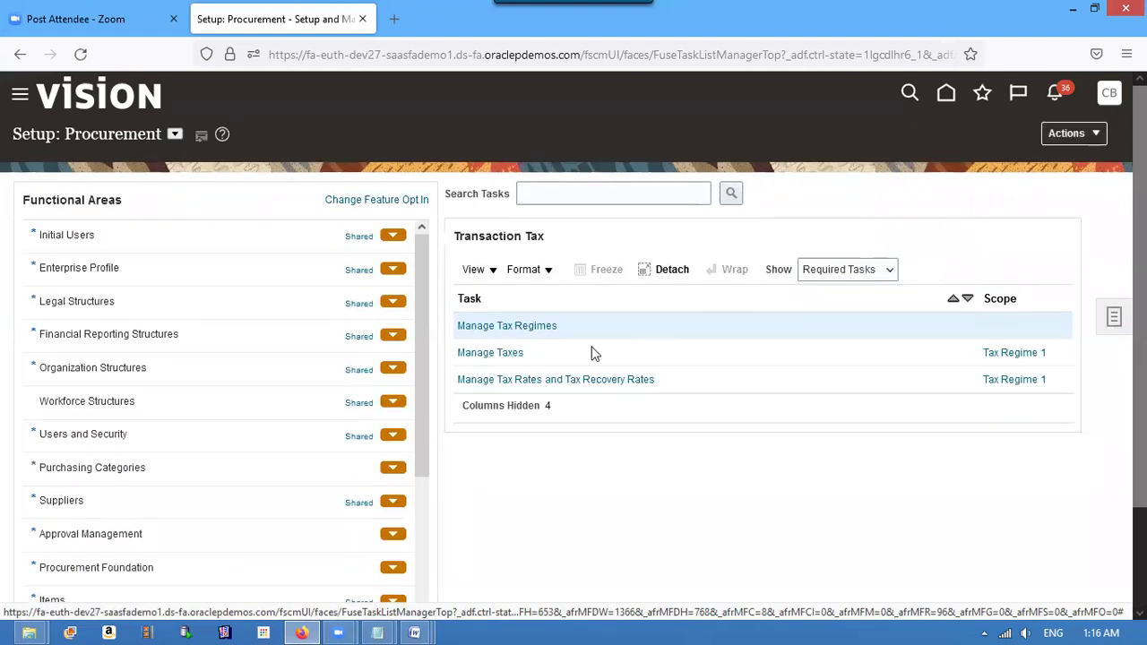
{"action": "left_click", "coordinate": [506, 357]}
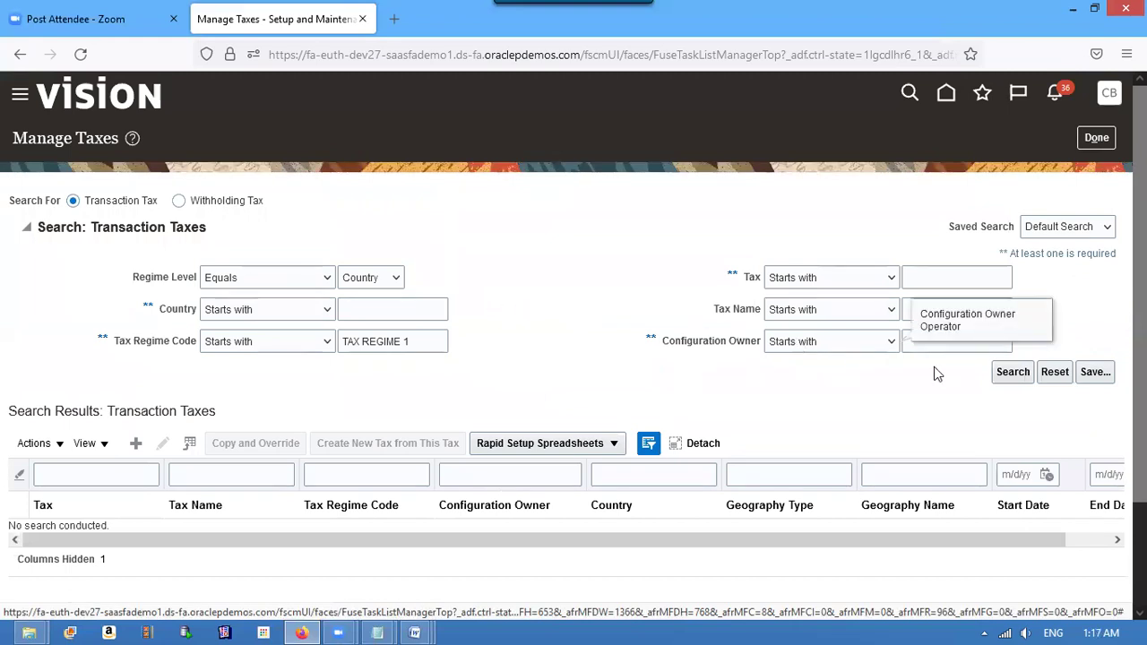
{"action": "left_click", "coordinate": [1026, 373]}
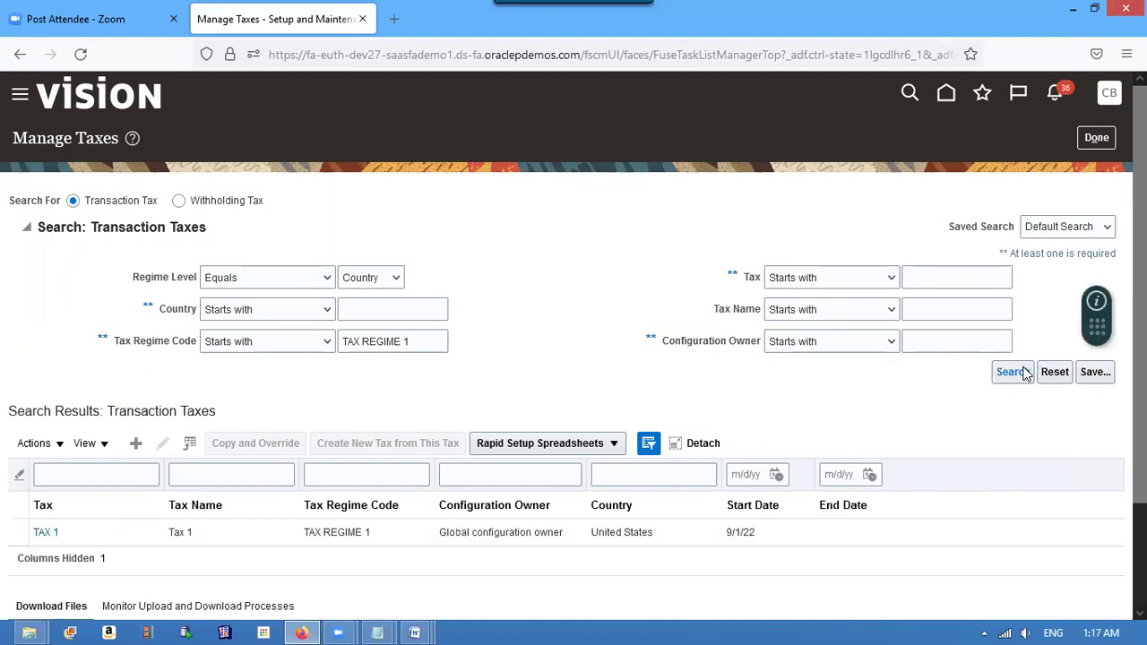
{"action": "left_click", "coordinate": [47, 533]}
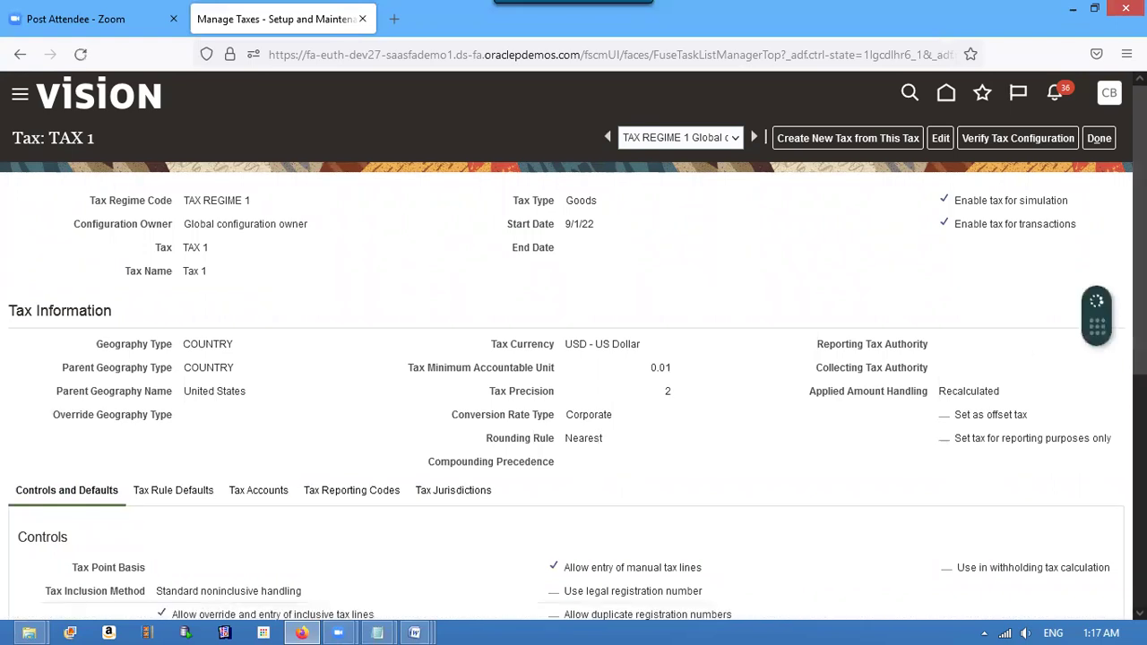
Step: Check TAX 1's ledger and accounts for T Business Unit1, then close the tax pages
{"action": "scroll", "coordinate": [574, 358], "scroll_direction": "down", "scroll_amount": 5}
{"action": "scroll", "coordinate": [573, 358], "scroll_direction": "down", "scroll_amount": 2}
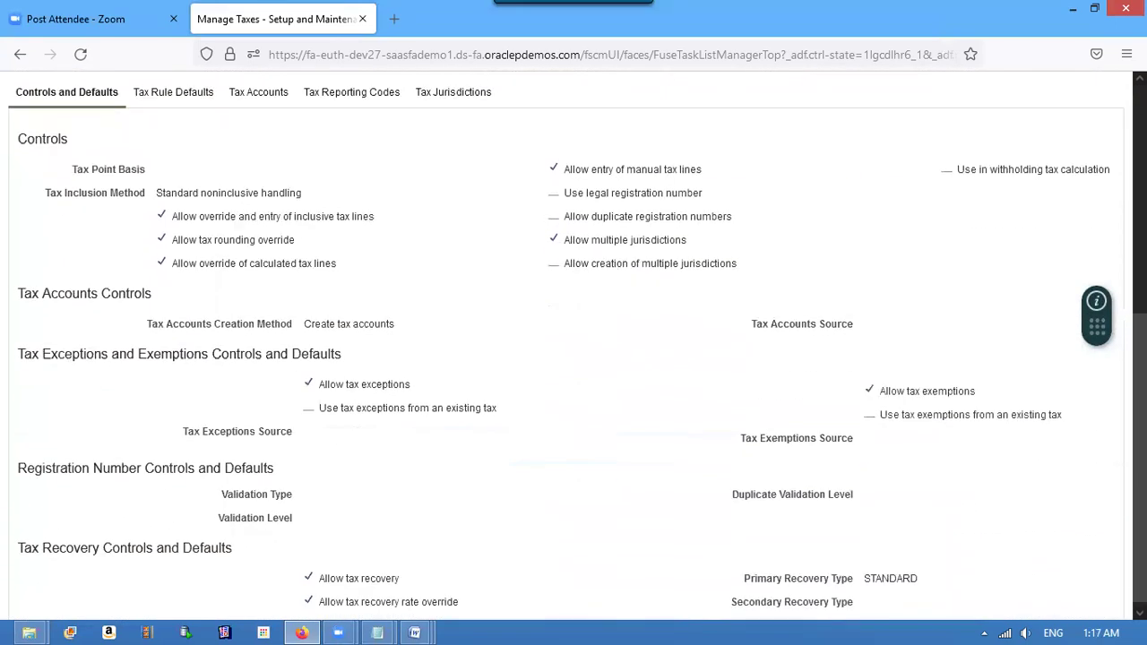
{"action": "scroll", "coordinate": [574, 358], "scroll_direction": "up", "scroll_amount": 2}
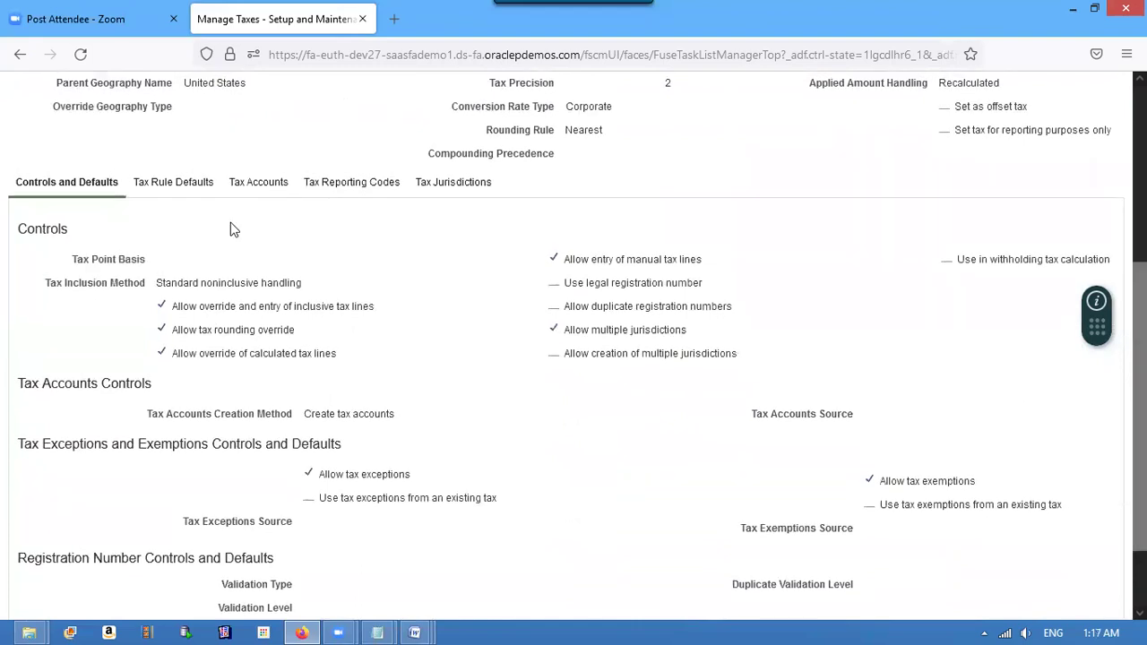
{"action": "left_click", "coordinate": [257, 182]}
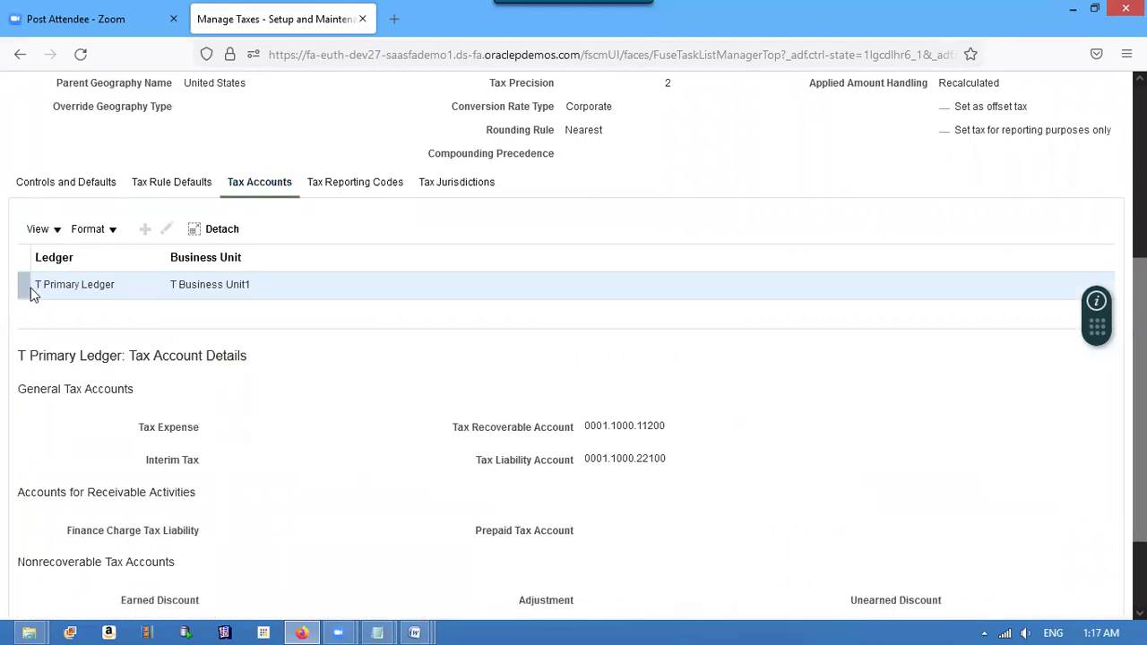
{"action": "left_click_drag", "start_coordinate": [37, 286], "coordinate": [256, 296]}
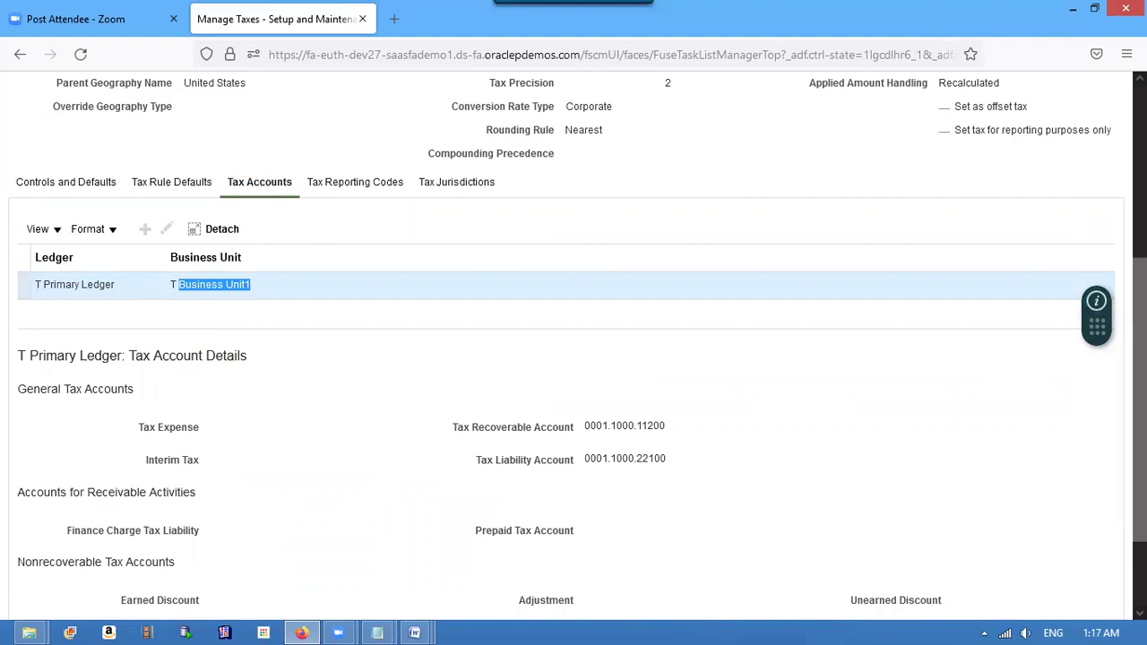
{"action": "scroll", "coordinate": [574, 341], "scroll_direction": "up", "scroll_amount": 5}
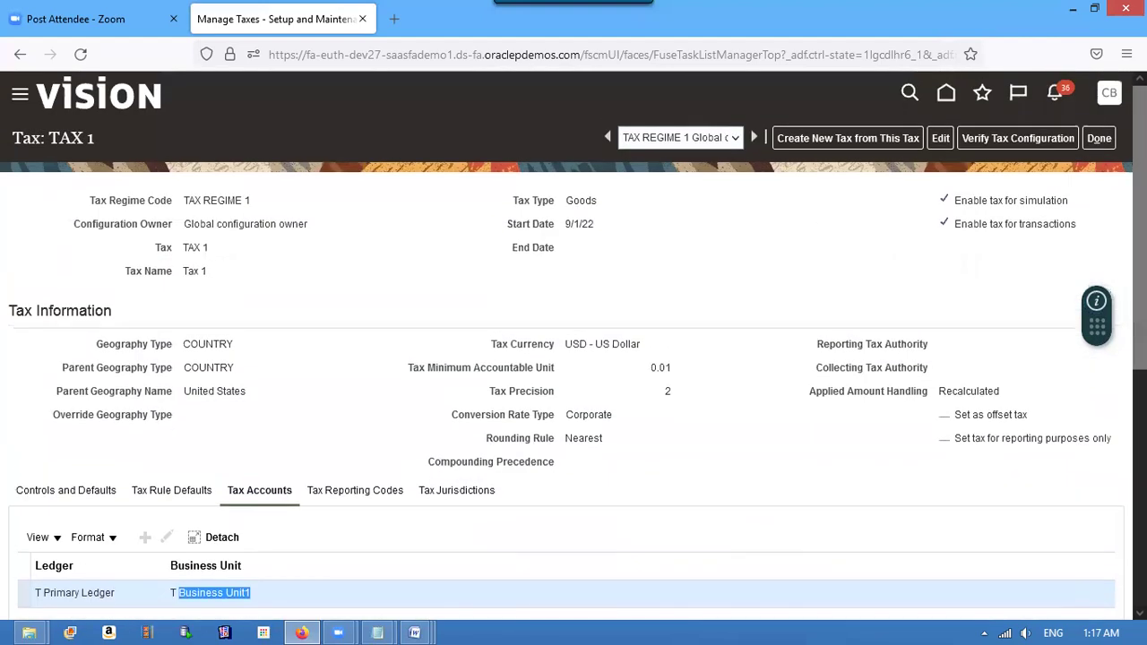
{"action": "left_click", "coordinate": [1099, 143]}
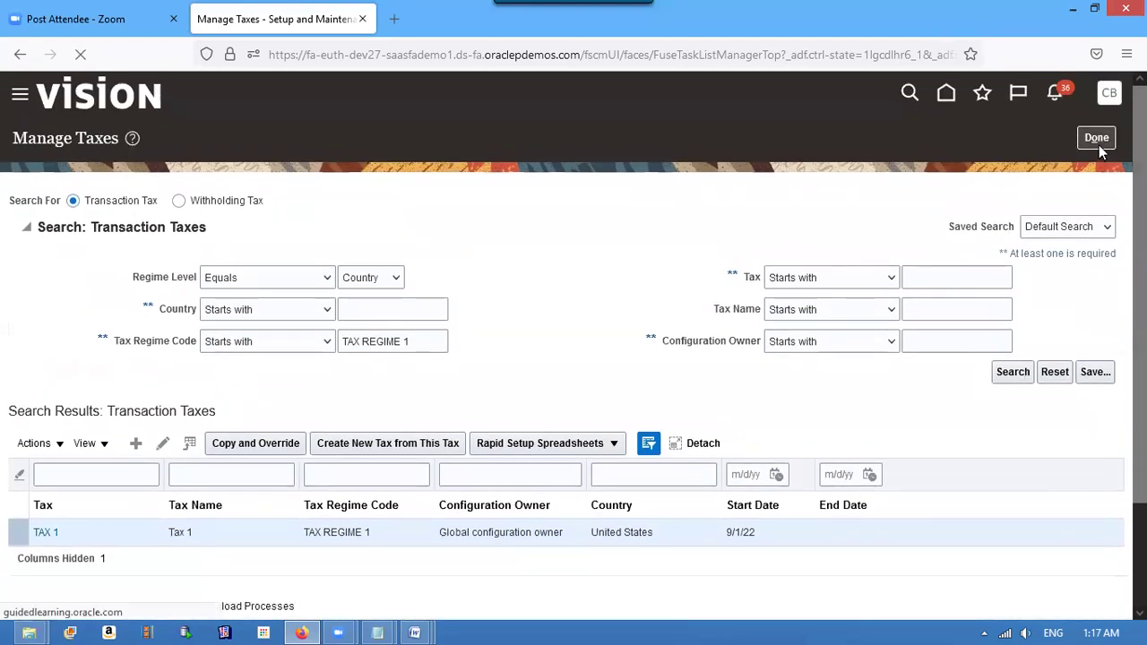
{"action": "left_click", "coordinate": [1099, 144]}
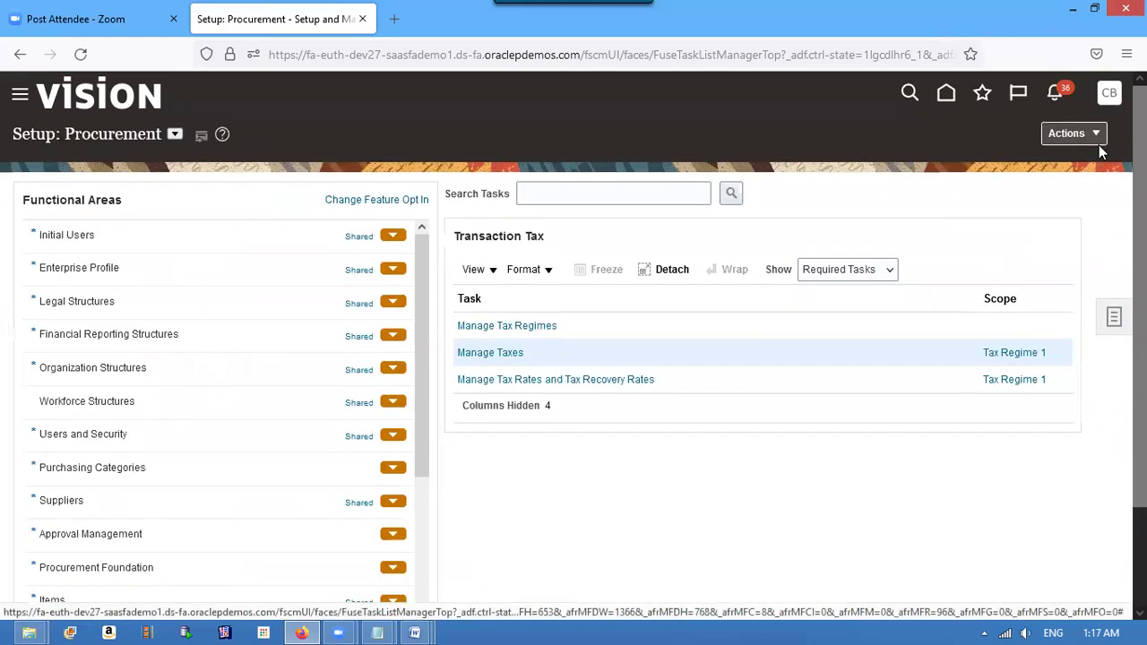
Step: Search tax rates under TAX REGIME 1 and open the TAX STATUS 1 rate
{"action": "left_click", "coordinate": [577, 381]}
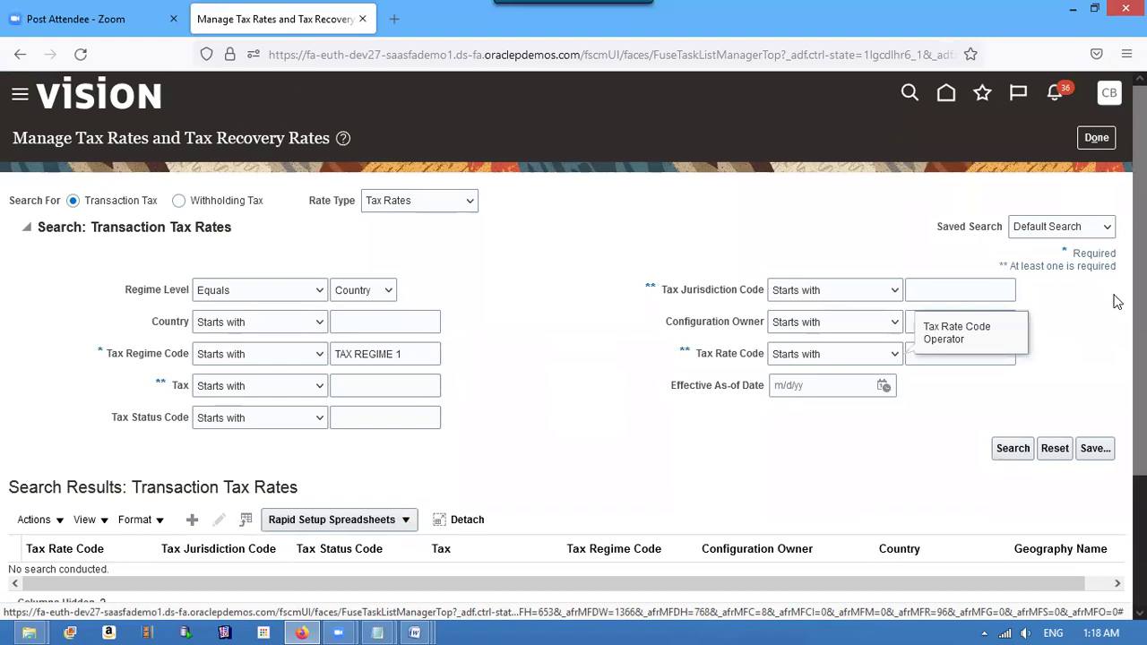
{"action": "left_click_drag", "start_coordinate": [1117, 302], "coordinate": [1121, 363]}
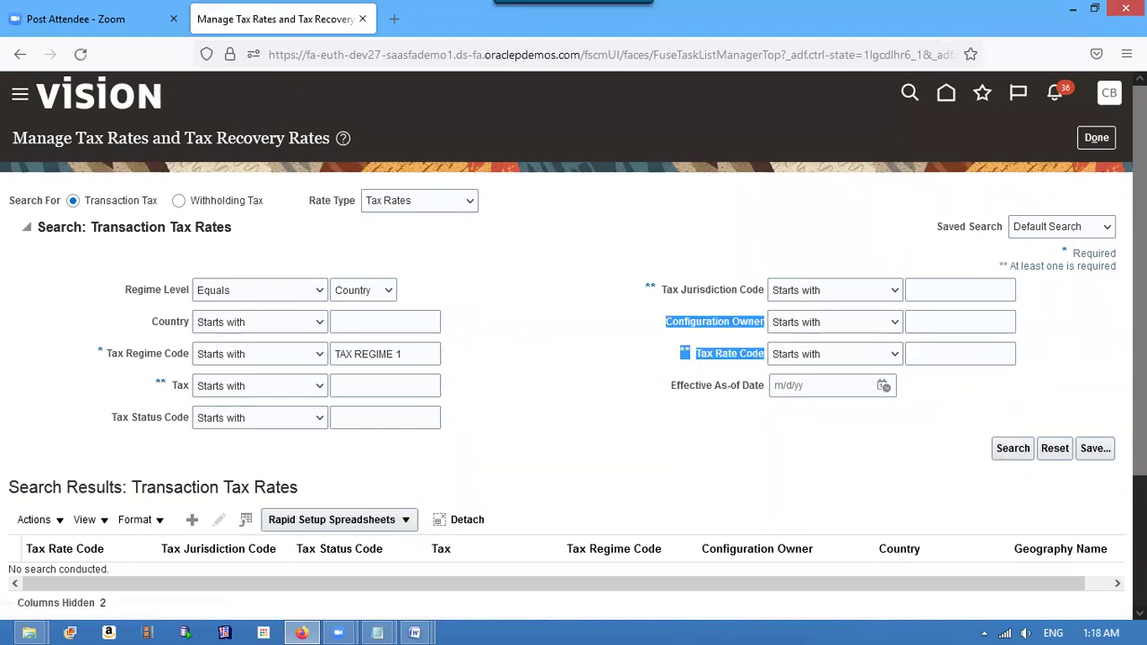
{"action": "left_click", "coordinate": [908, 434]}
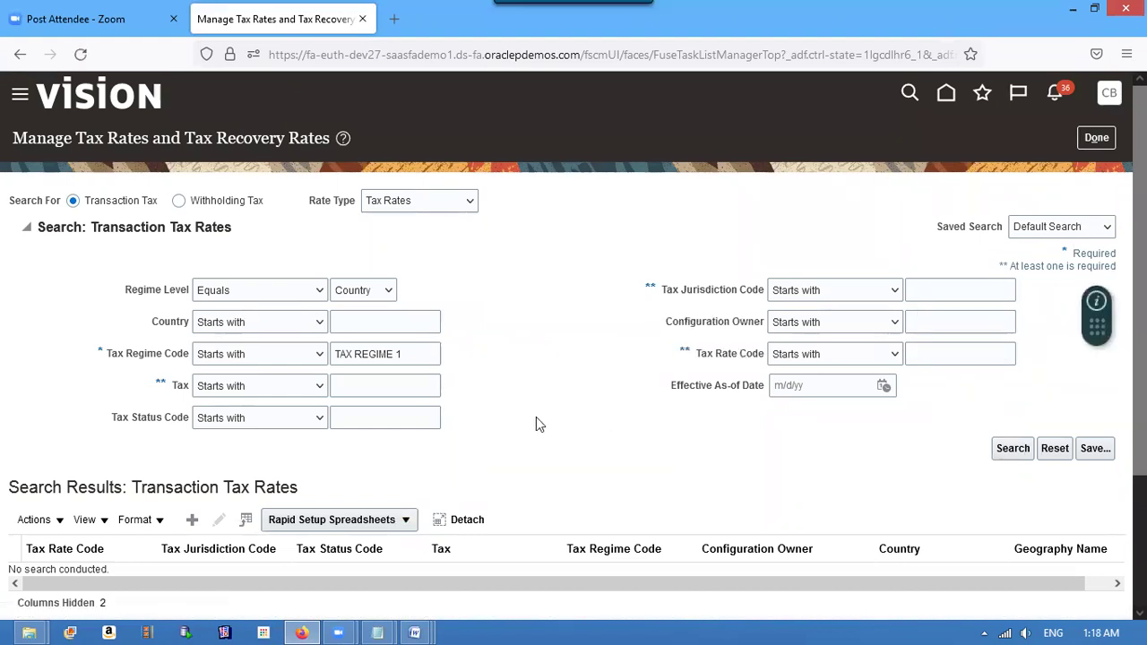
{"action": "left_click", "coordinate": [1014, 451]}
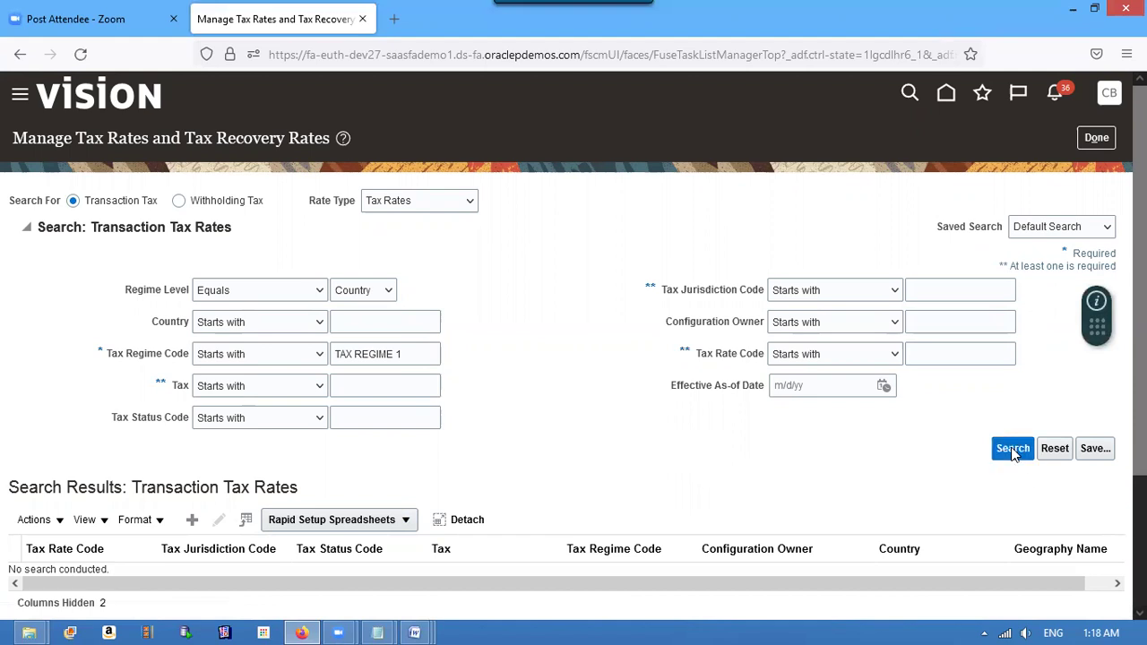
{"action": "left_click", "coordinate": [418, 389]}
{"action": "type", "text": "t"}
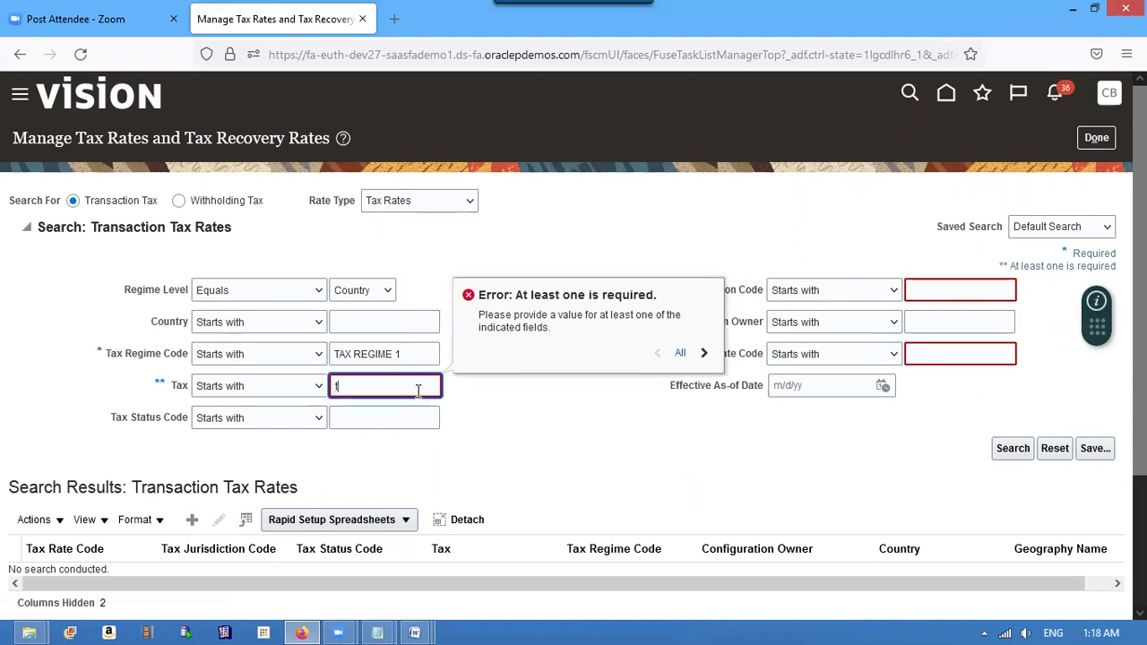
{"action": "type", "text": "%"}
{"action": "left_click", "coordinate": [1026, 455]}
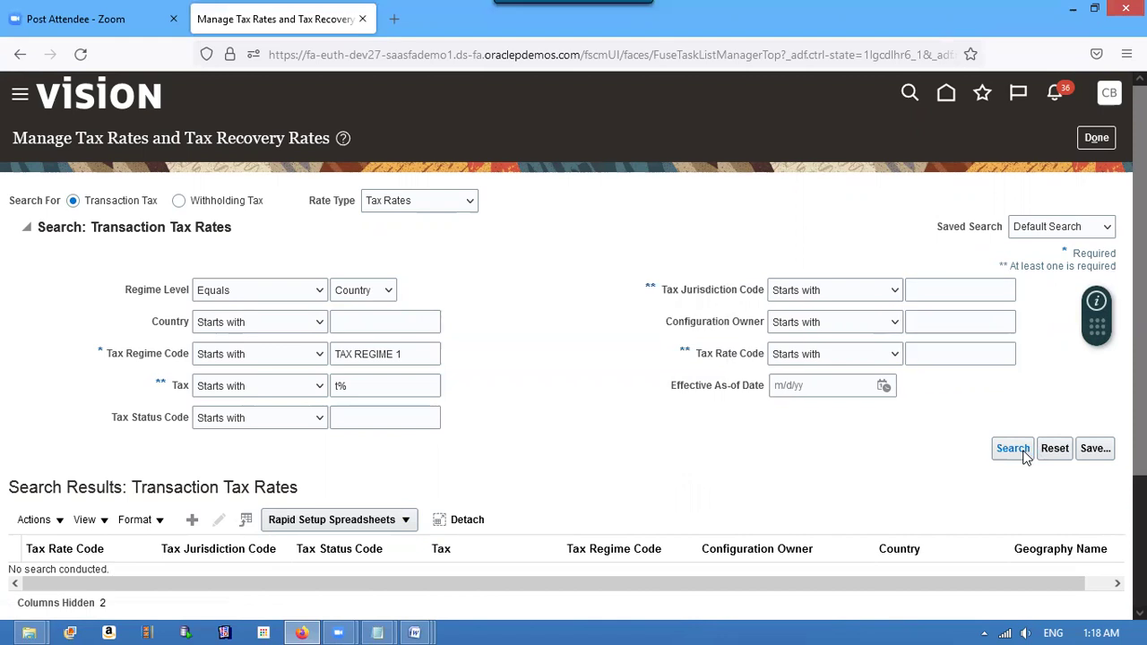
{"action": "left_click", "coordinate": [371, 386]}
{"action": "key", "text": "BackSpace"}
{"action": "key", "text": "BackSpace"}
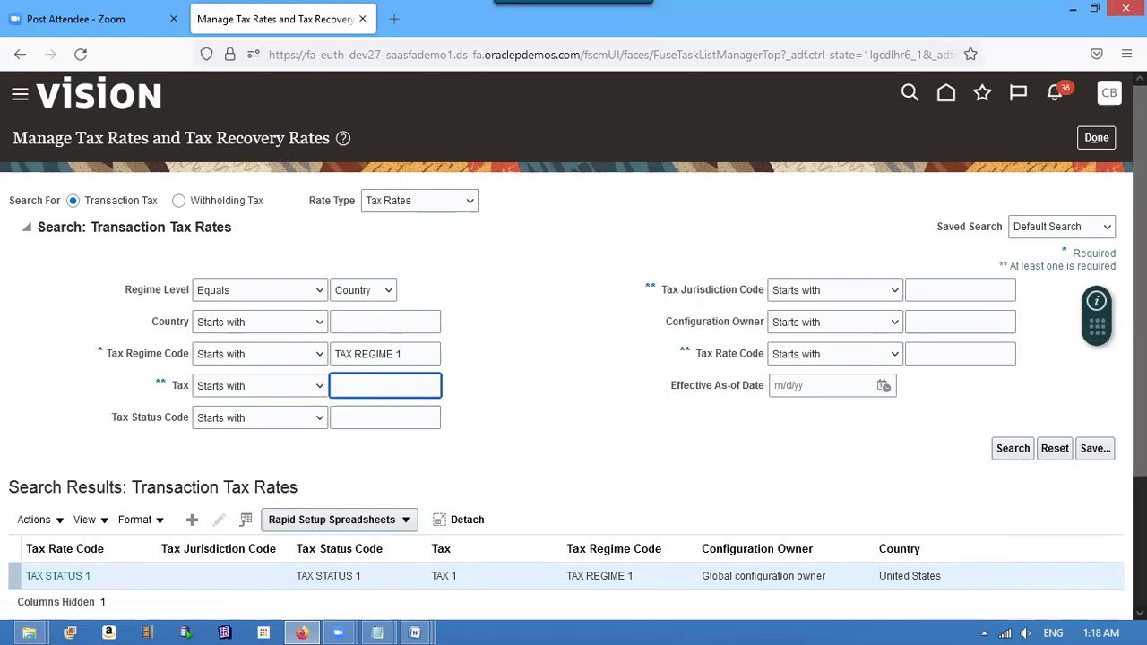
{"action": "scroll", "coordinate": [1139, 359], "scroll_direction": "down", "scroll_amount": 1}
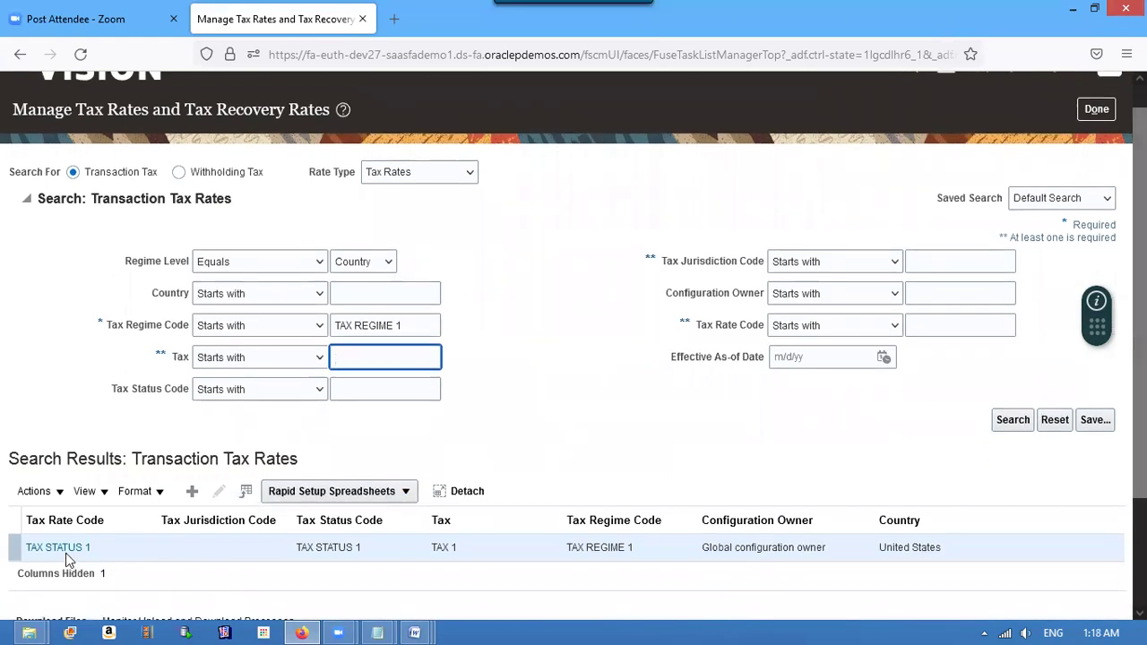
{"action": "left_click", "coordinate": [62, 548]}
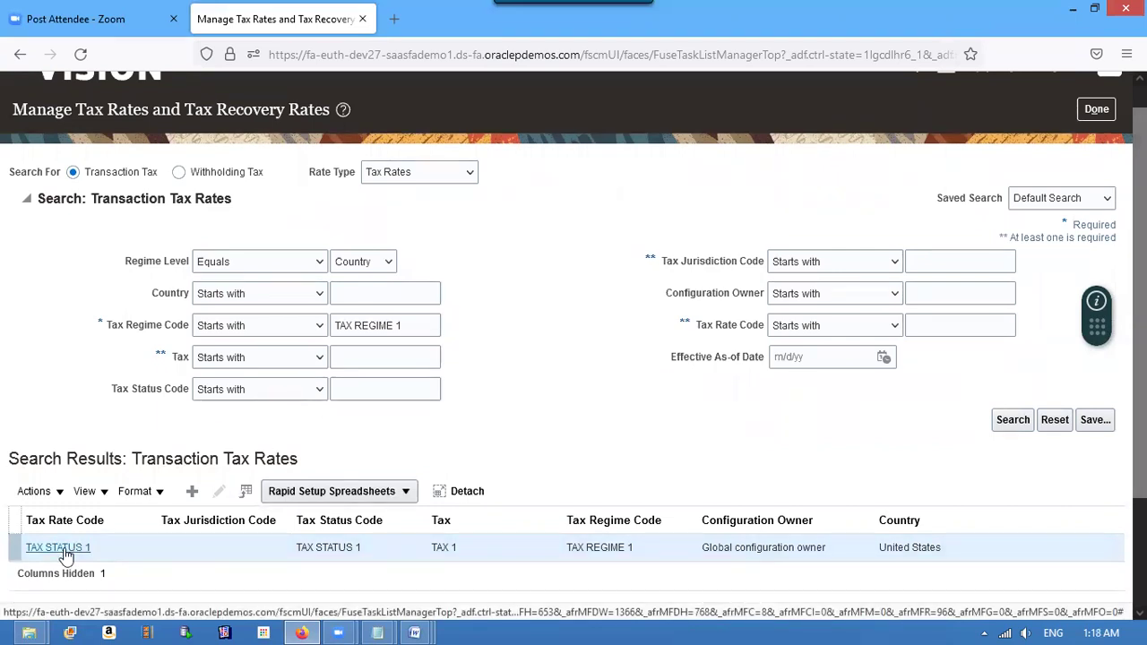
Step: Check the 5% rate period starting 9/1/22, dismiss the search error, and close the task
{"action": "left_click", "coordinate": [59, 548]}
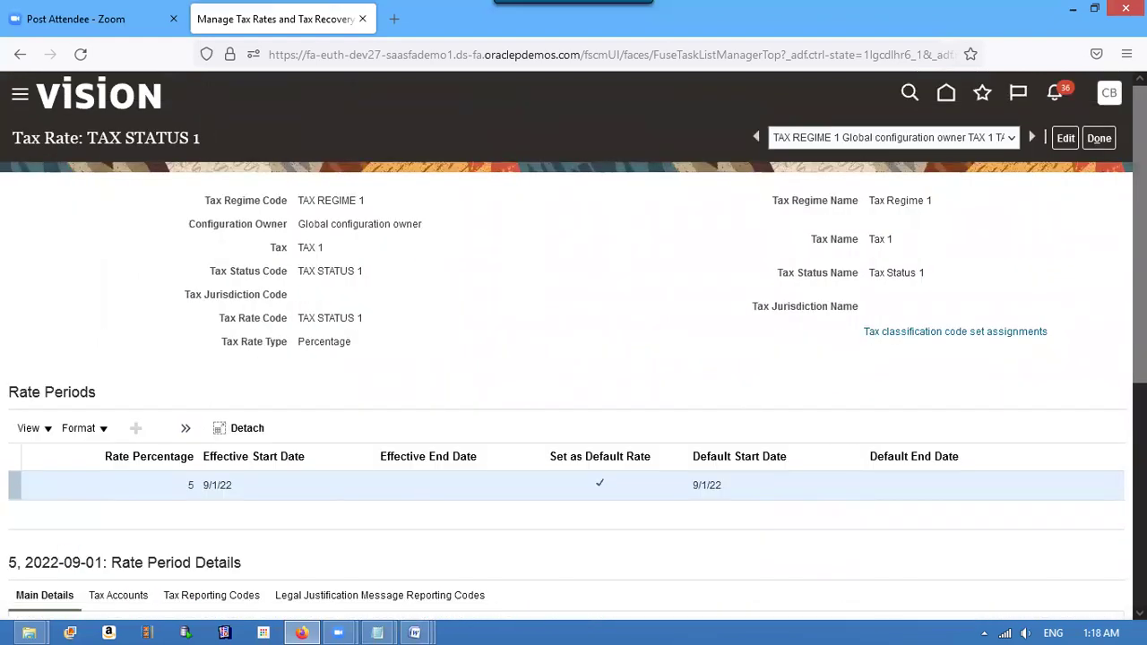
{"action": "key", "text": "ctrl+a"}
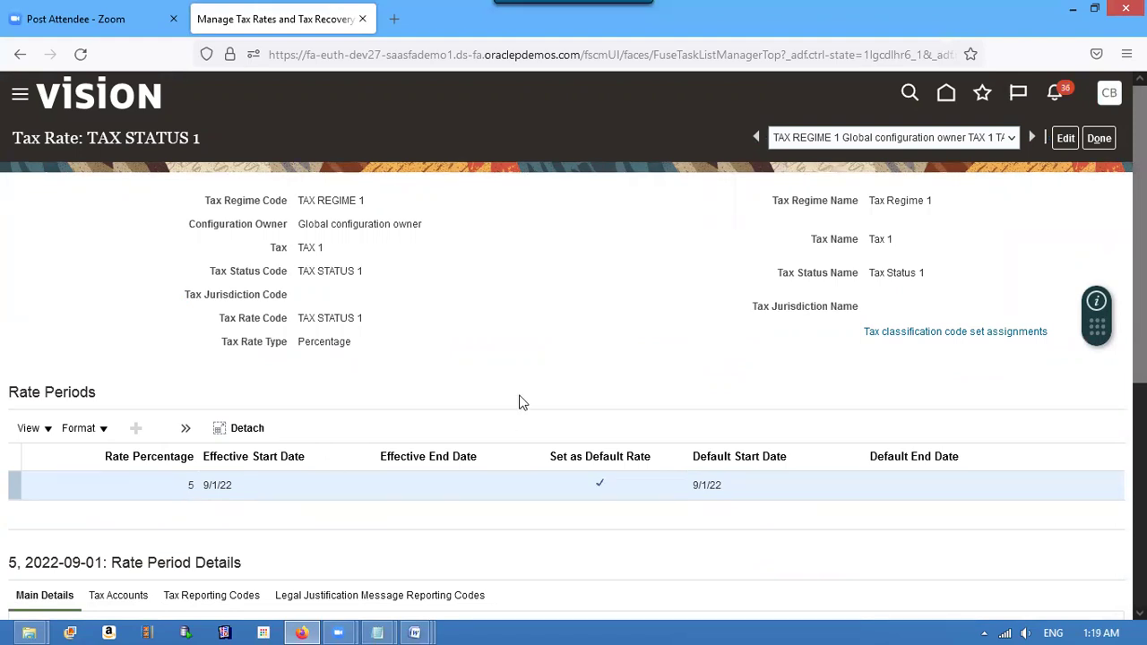
{"action": "left_click", "coordinate": [1101, 143]}
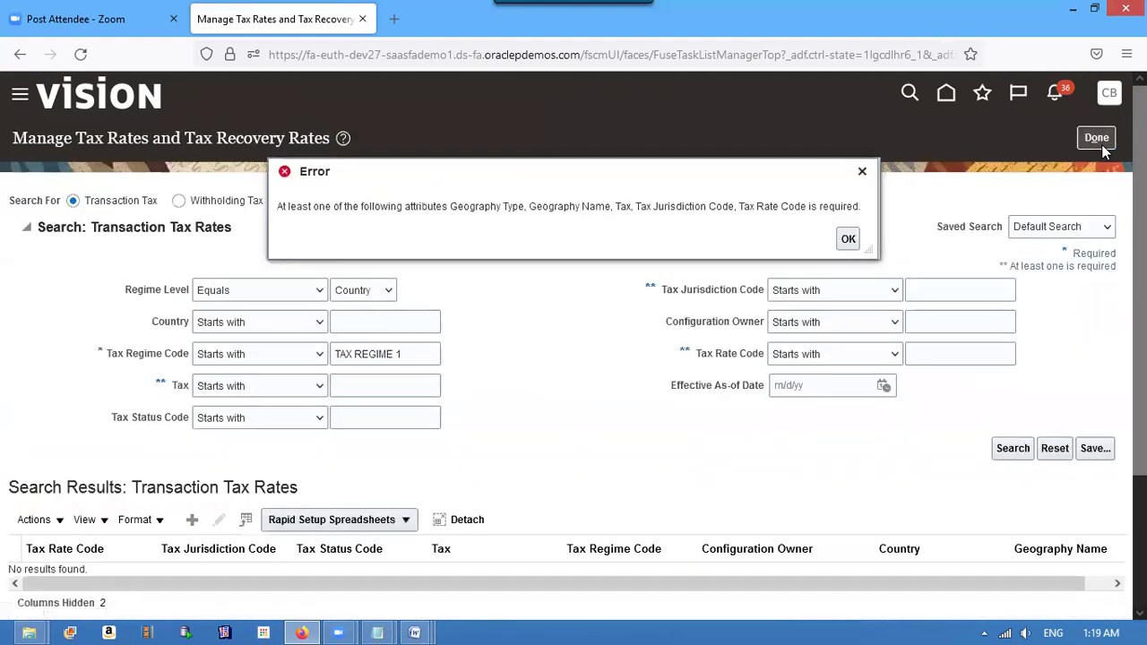
{"action": "left_click", "coordinate": [848, 238]}
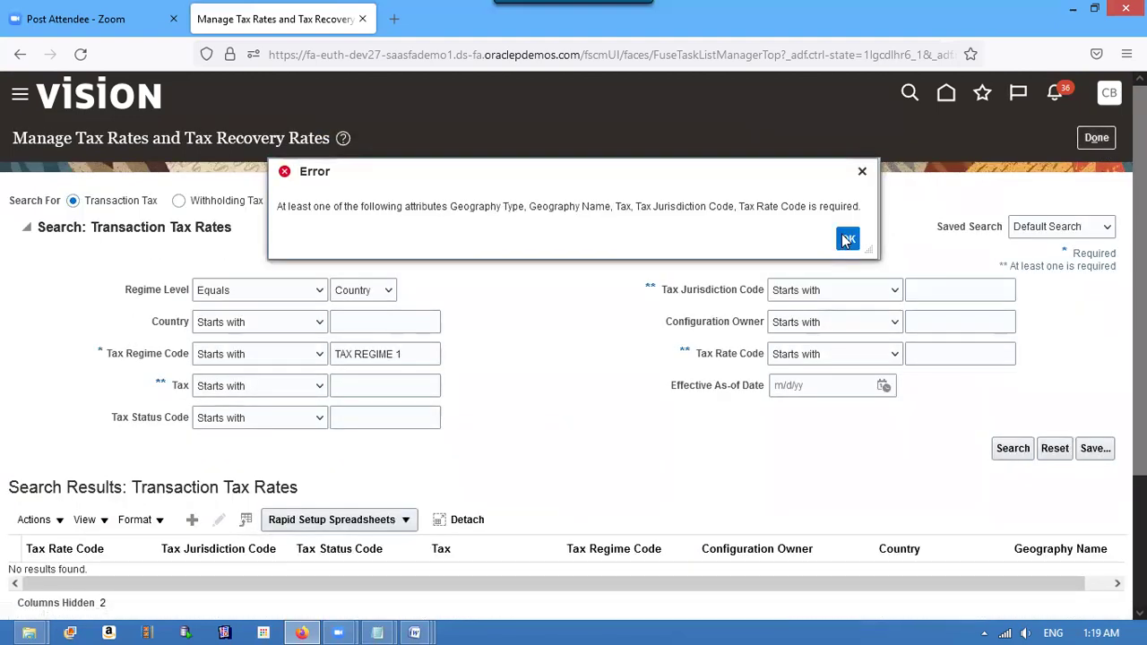
{"action": "left_click", "coordinate": [1103, 140]}
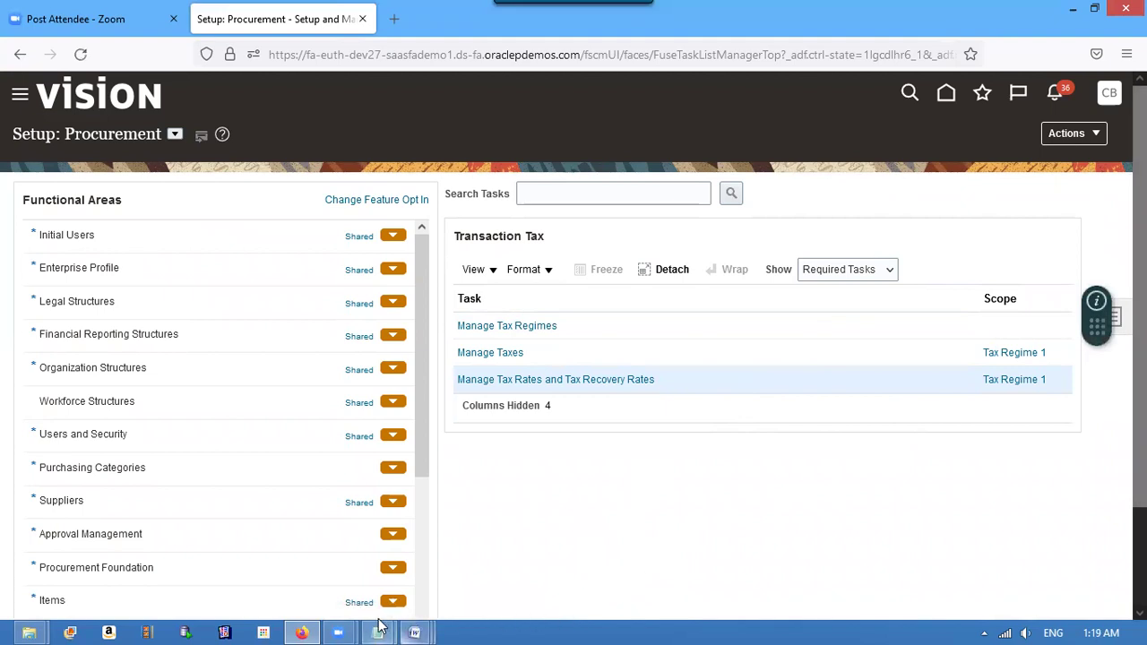
Step: Select the noted line 'Manage Party Tax Profiles' in Notepad, then minimize Notepad
{"action": "mouse_move", "coordinate": [380, 628]}
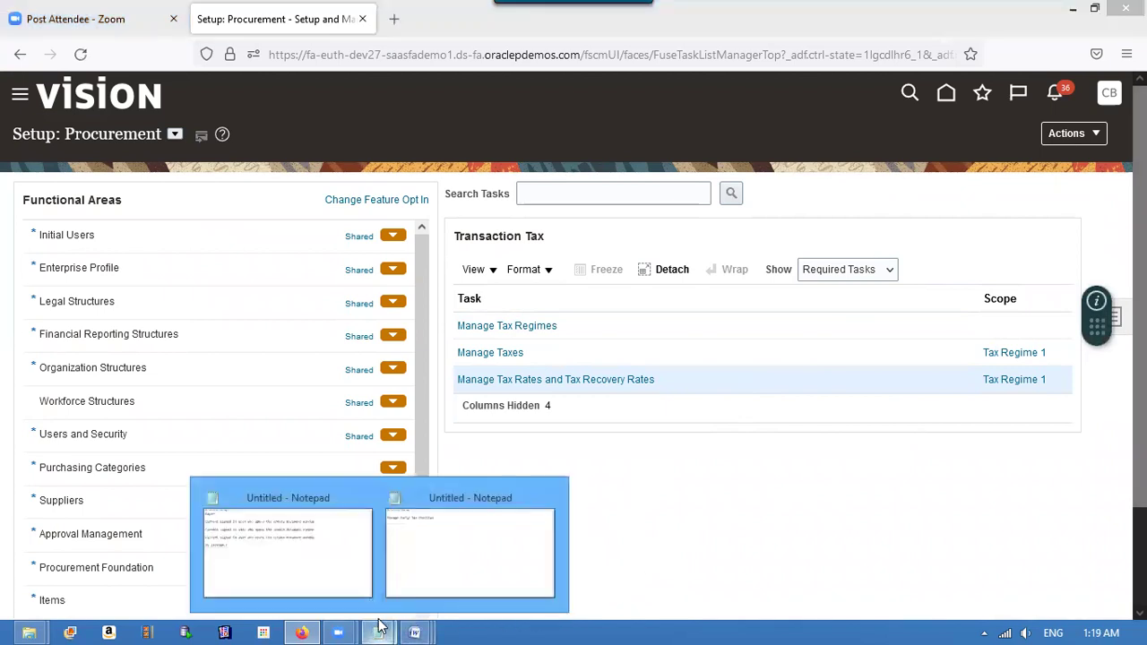
{"action": "left_click", "coordinate": [440, 590]}
{"action": "left_click_drag", "start_coordinate": [341, 85], "coordinate": [8, 96]}
{"action": "key", "text": "ctrl+c"}
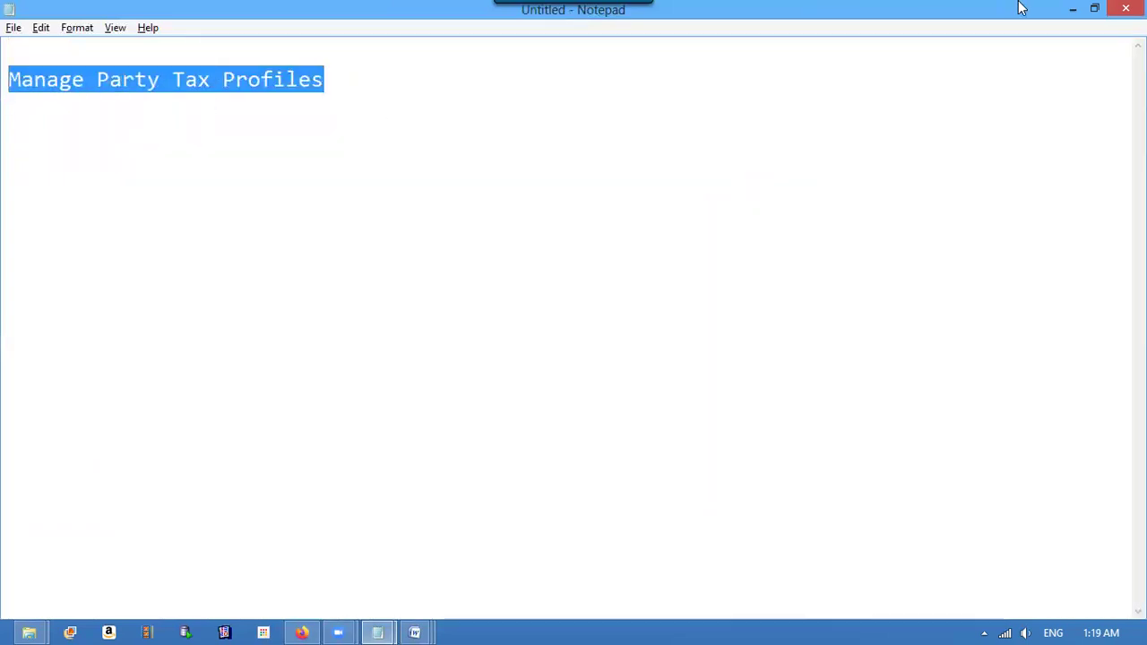
{"action": "left_click", "coordinate": [1072, 9]}
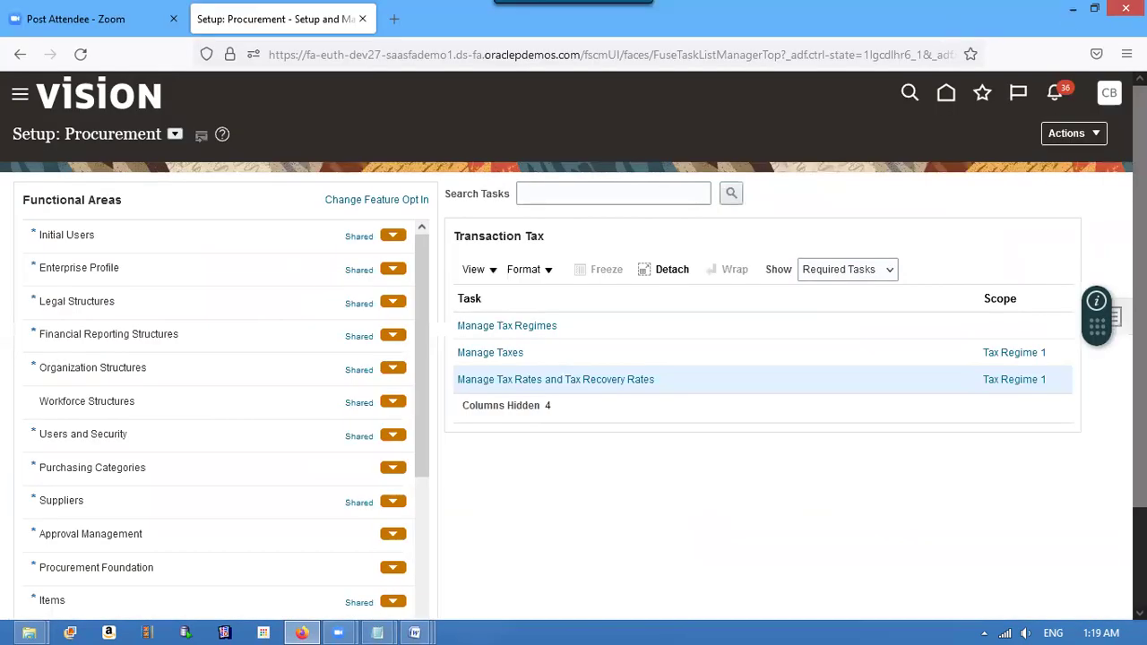
Step: In Setup and Maintenance, search tasks for the pasted name 'Manage Party Tax Profiles'
{"action": "left_click", "coordinate": [1109, 95]}
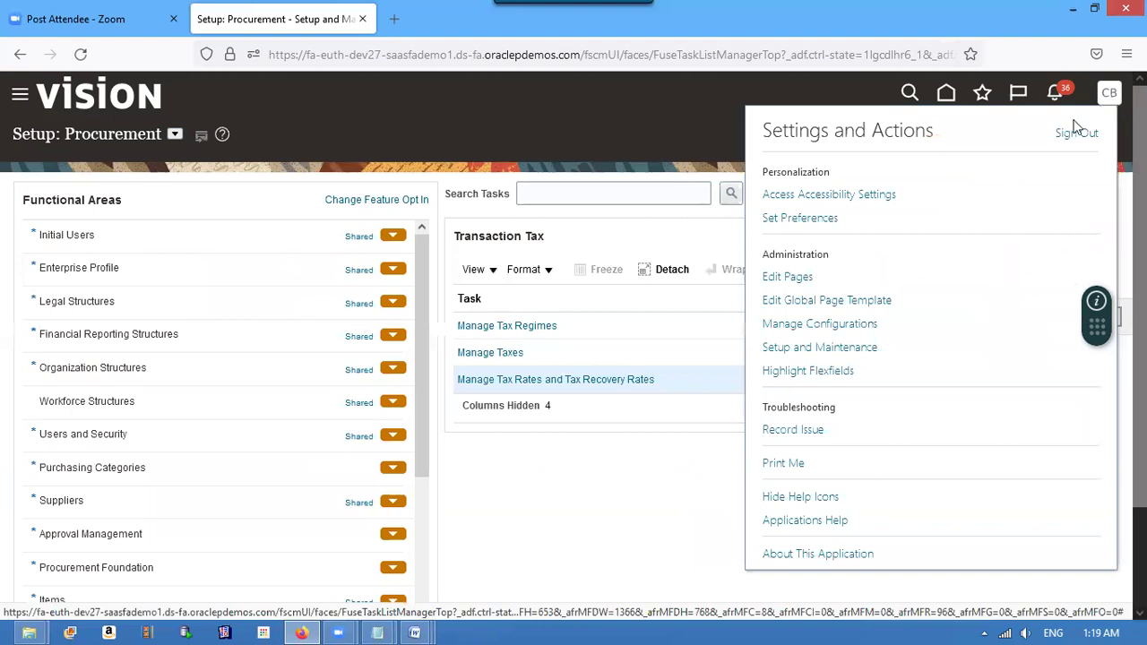
{"action": "left_click", "coordinate": [856, 348]}
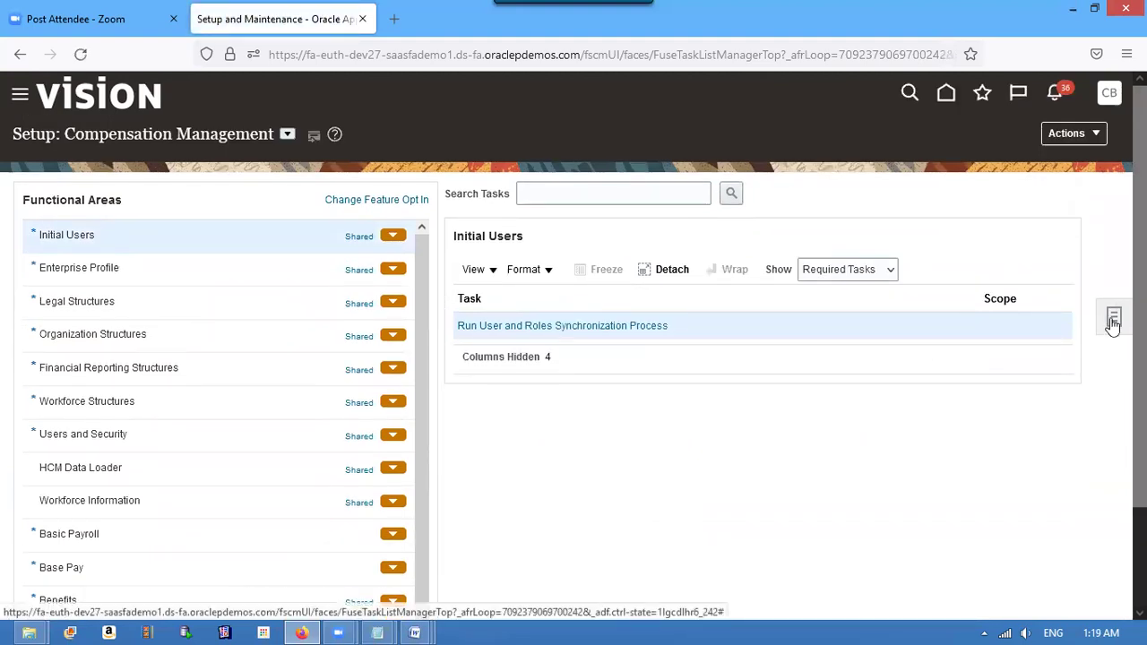
{"action": "left_click", "coordinate": [1113, 320]}
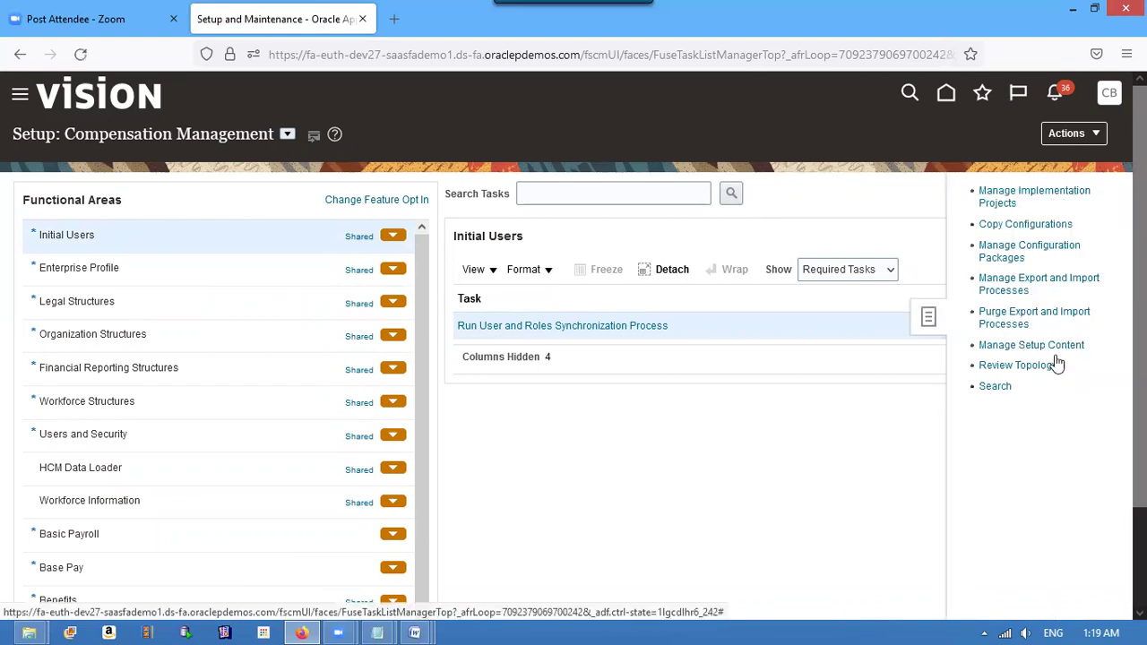
{"action": "left_click", "coordinate": [997, 386]}
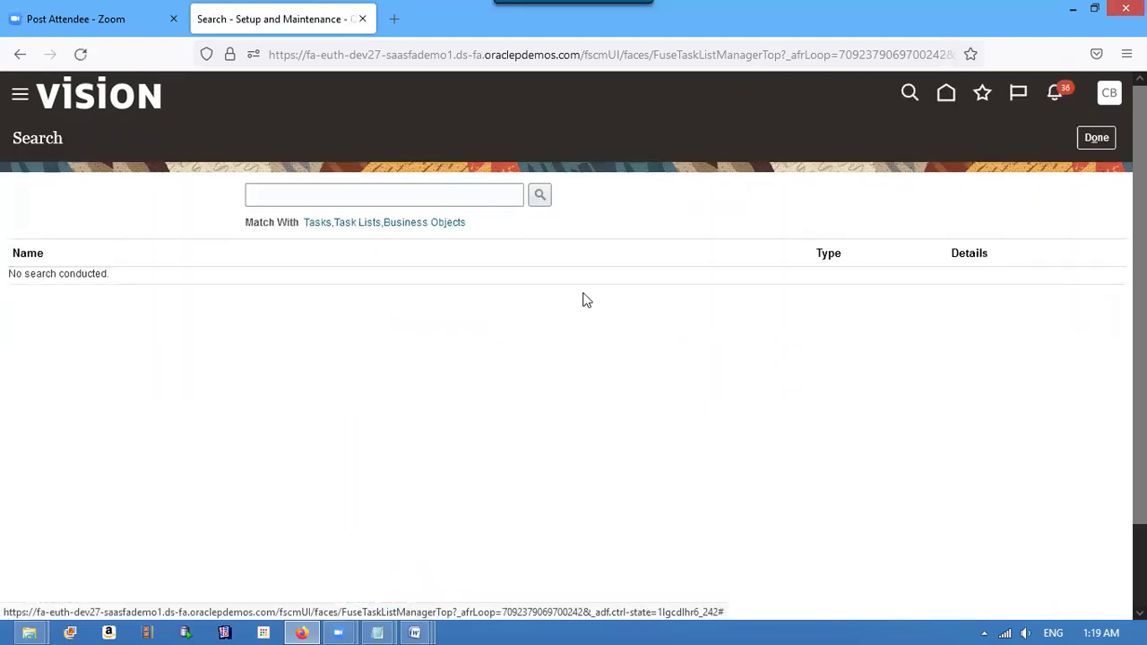
{"action": "left_click", "coordinate": [460, 205]}
{"action": "key", "text": "ctrl+v"}
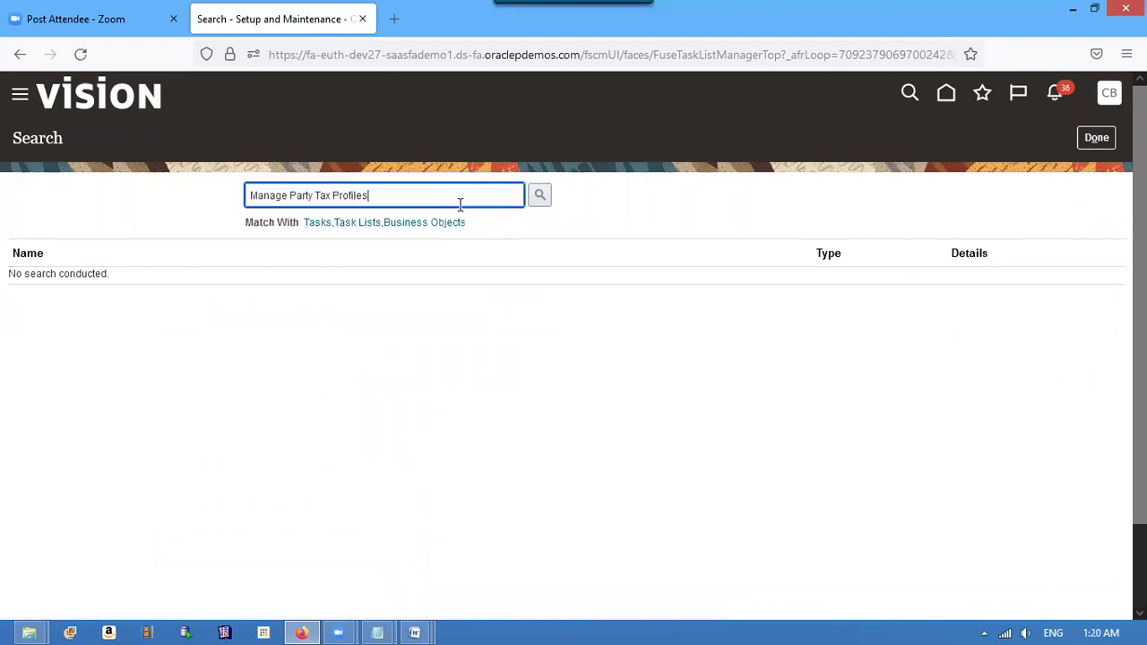
{"action": "left_click", "coordinate": [541, 197]}
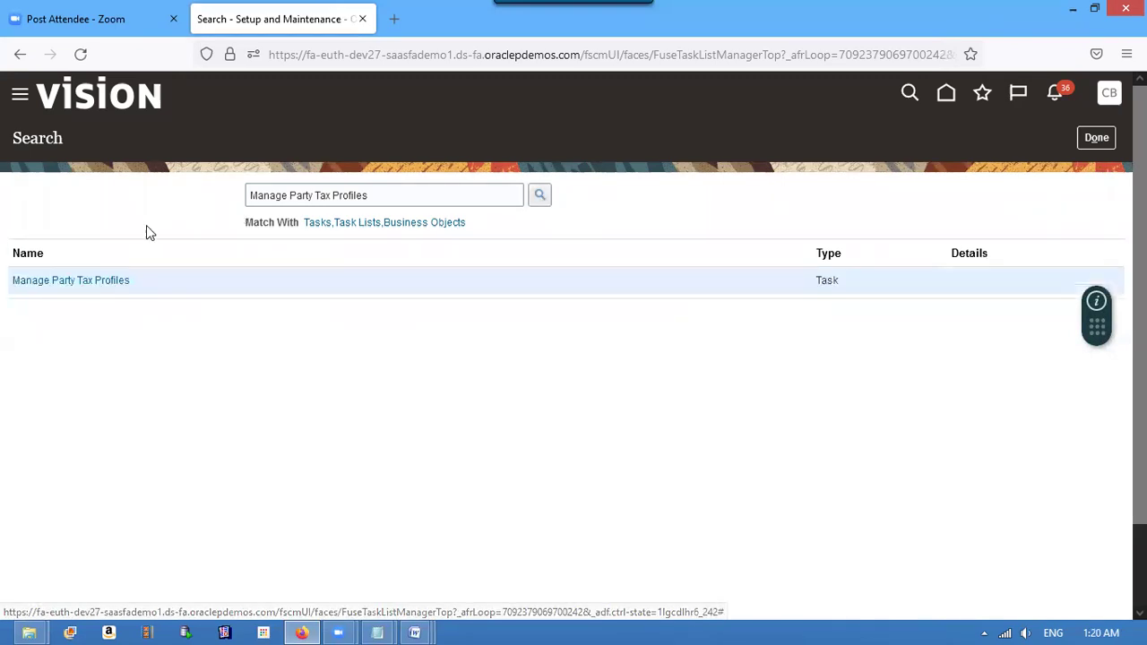
Step: Search Business Unit Tax Profiles in Manage Party Tax Profiles using Business Unit filter 't%'
{"action": "left_click", "coordinate": [106, 282]}
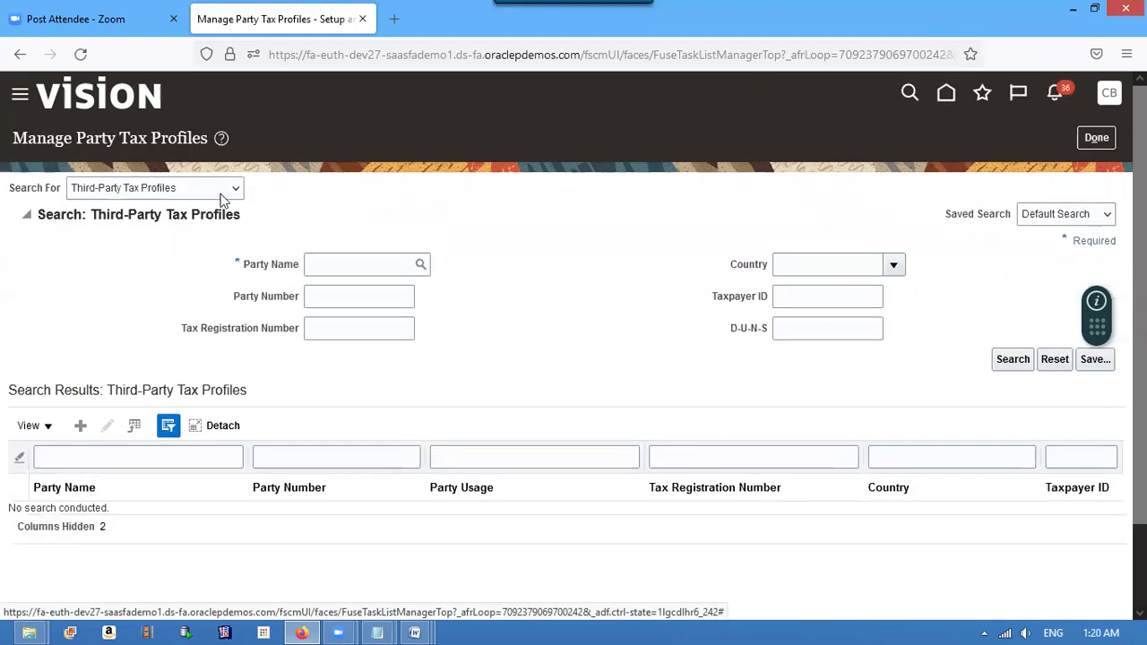
{"action": "left_click", "coordinate": [236, 191]}
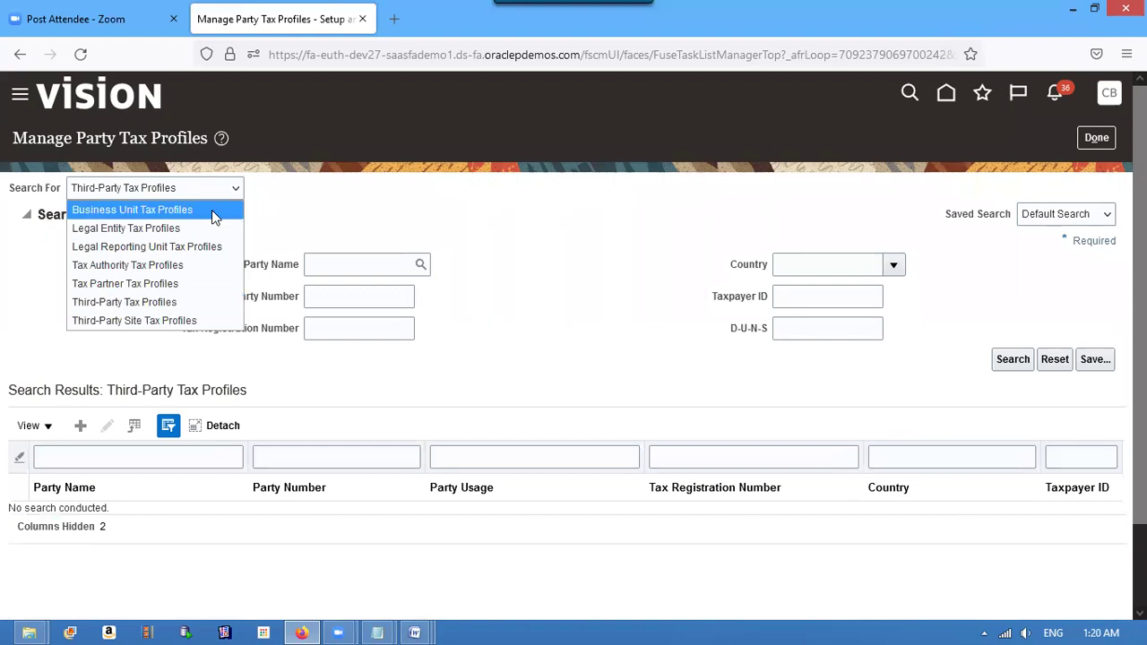
{"action": "left_click", "coordinate": [208, 213]}
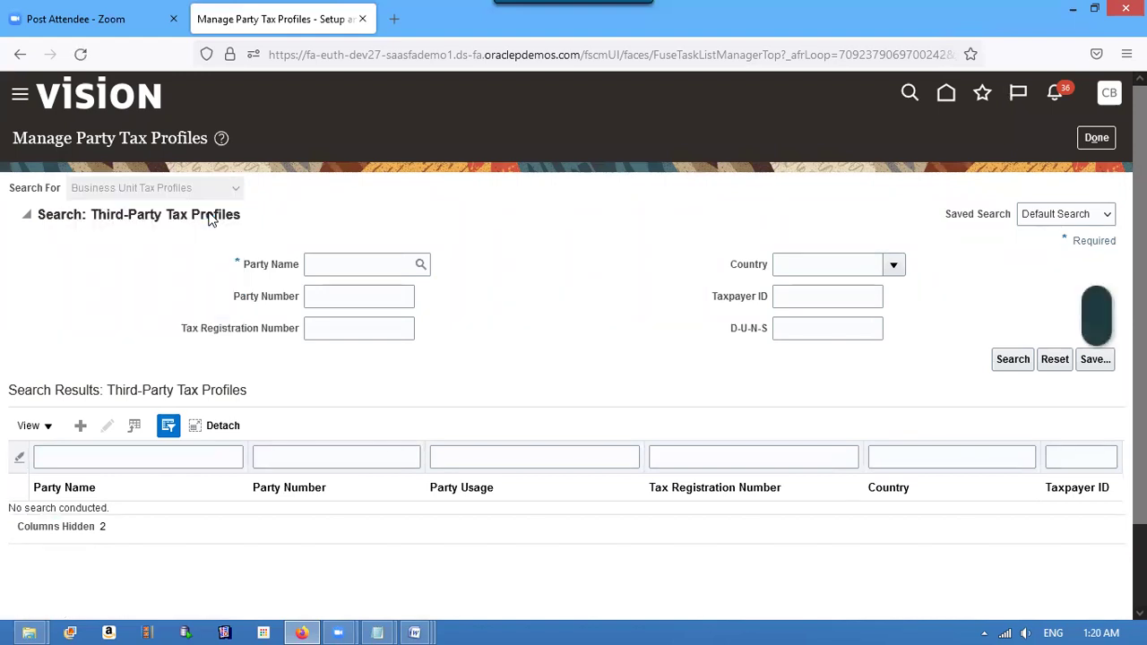
{"action": "left_click", "coordinate": [314, 265]}
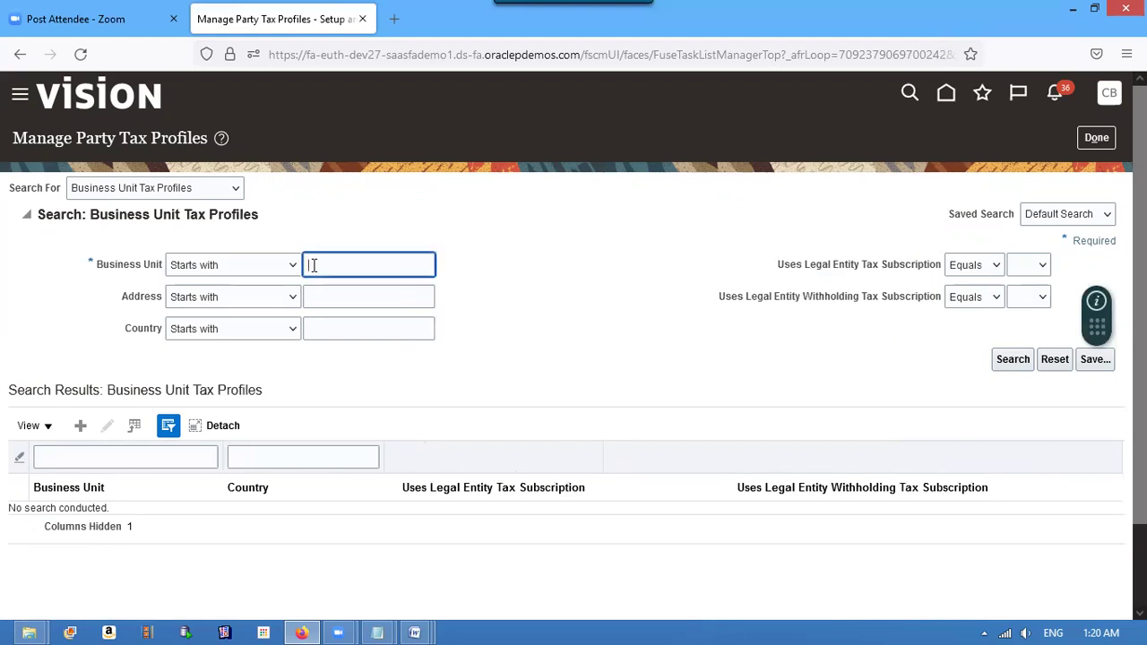
{"action": "type", "text": "t%"}
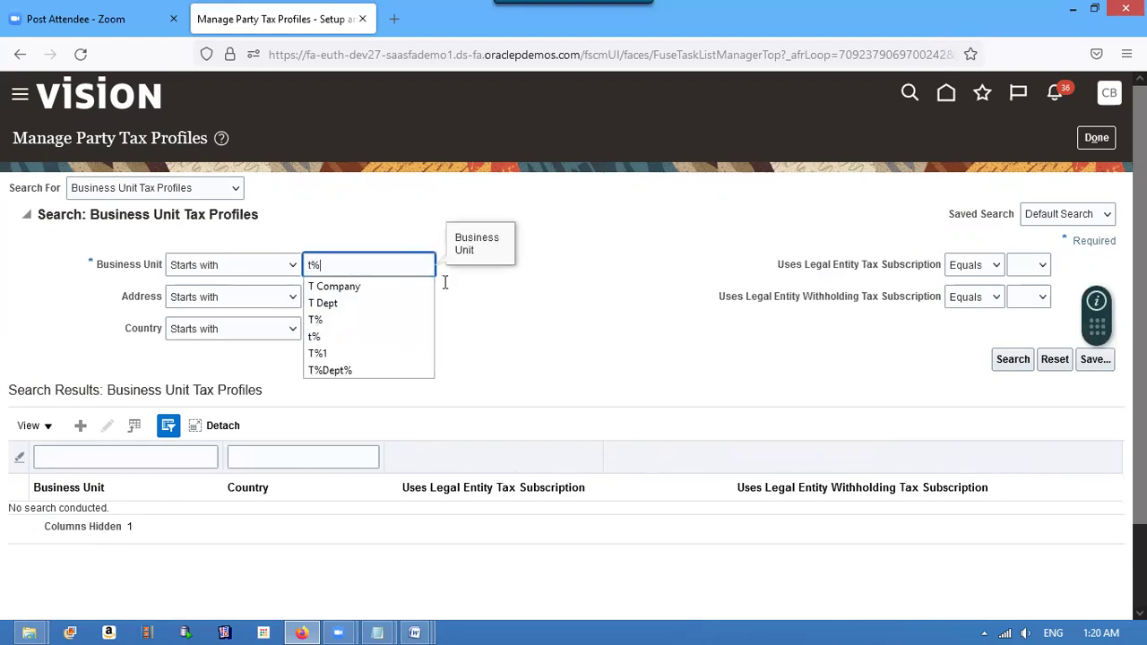
{"action": "left_click", "coordinate": [1028, 360]}
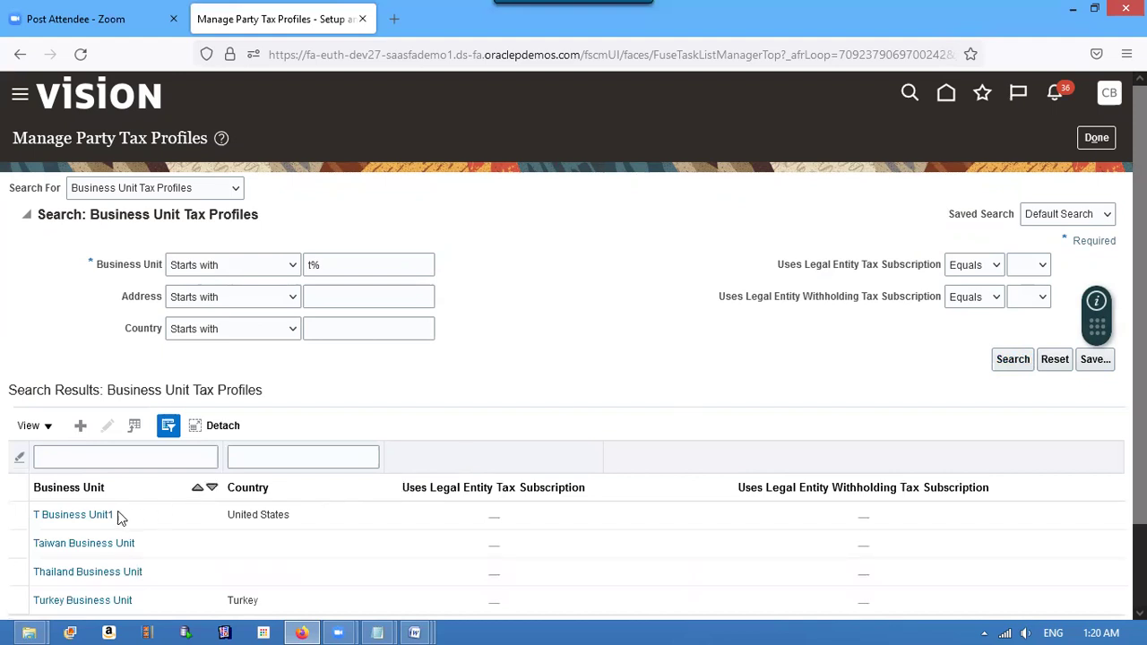
Step: Open the T Business Unit1 tax profile and review its two US tax regimes, including TAX REGIME 1
{"action": "left_click", "coordinate": [100, 515]}
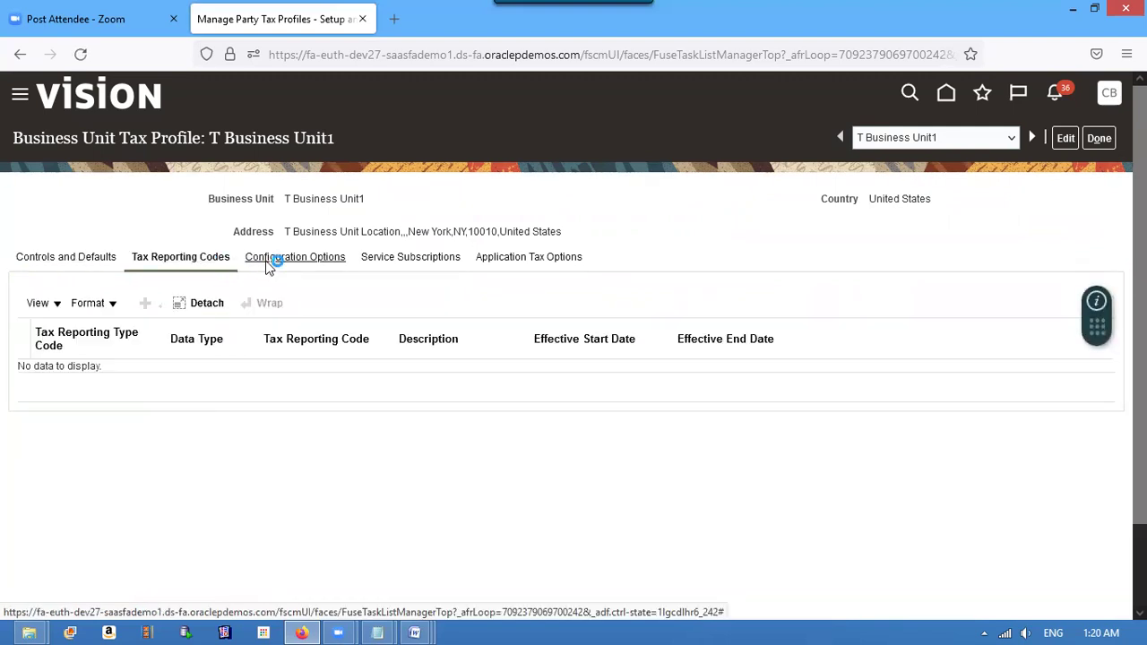
{"action": "left_click", "coordinate": [269, 262]}
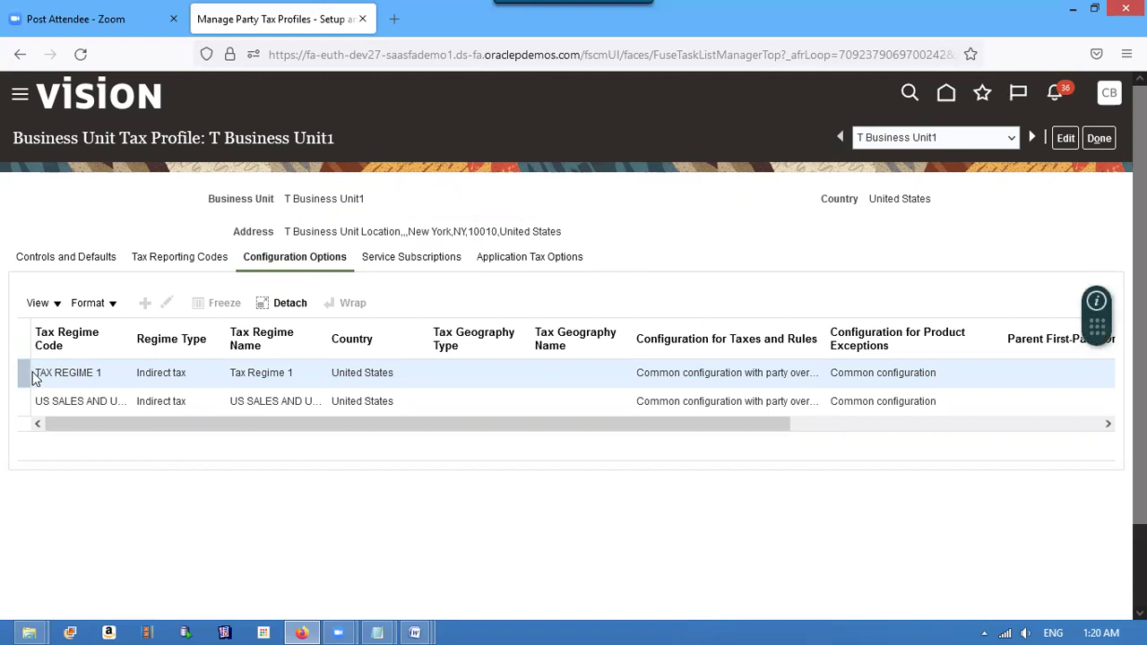
{"action": "left_click_drag", "start_coordinate": [36, 373], "coordinate": [100, 376]}
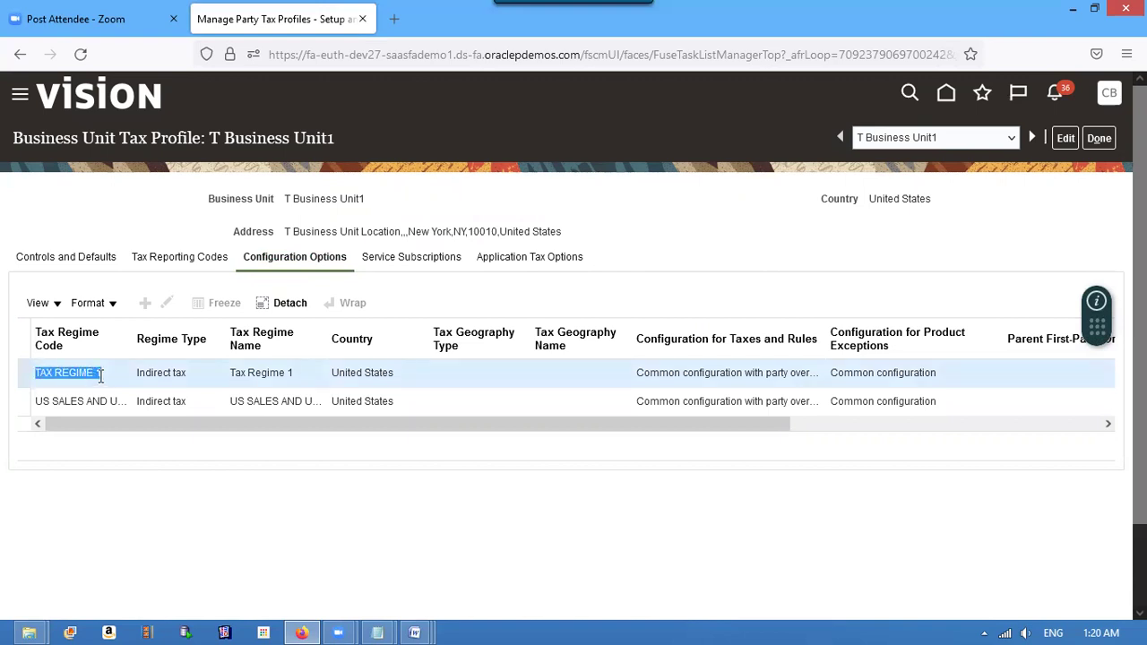
{"action": "left_click_drag", "start_coordinate": [493, 424], "coordinate": [453, 436]}
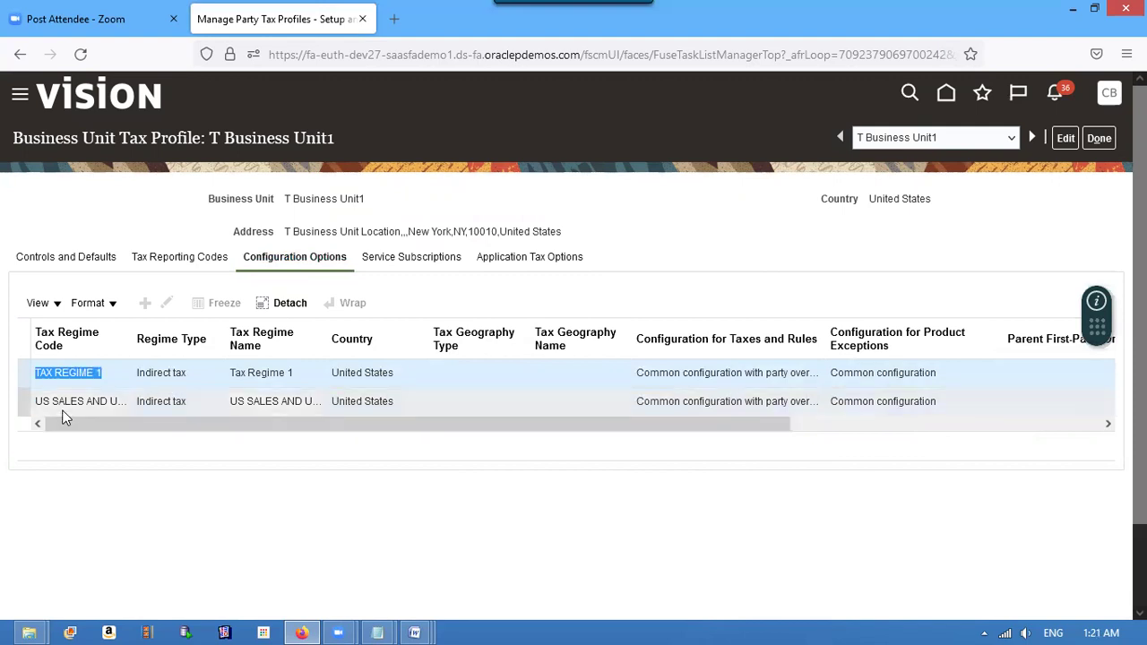
{"action": "left_click_drag", "start_coordinate": [192, 435], "coordinate": [163, 439]}
{"action": "left_click_drag", "start_coordinate": [776, 418], "coordinate": [630, 418]}
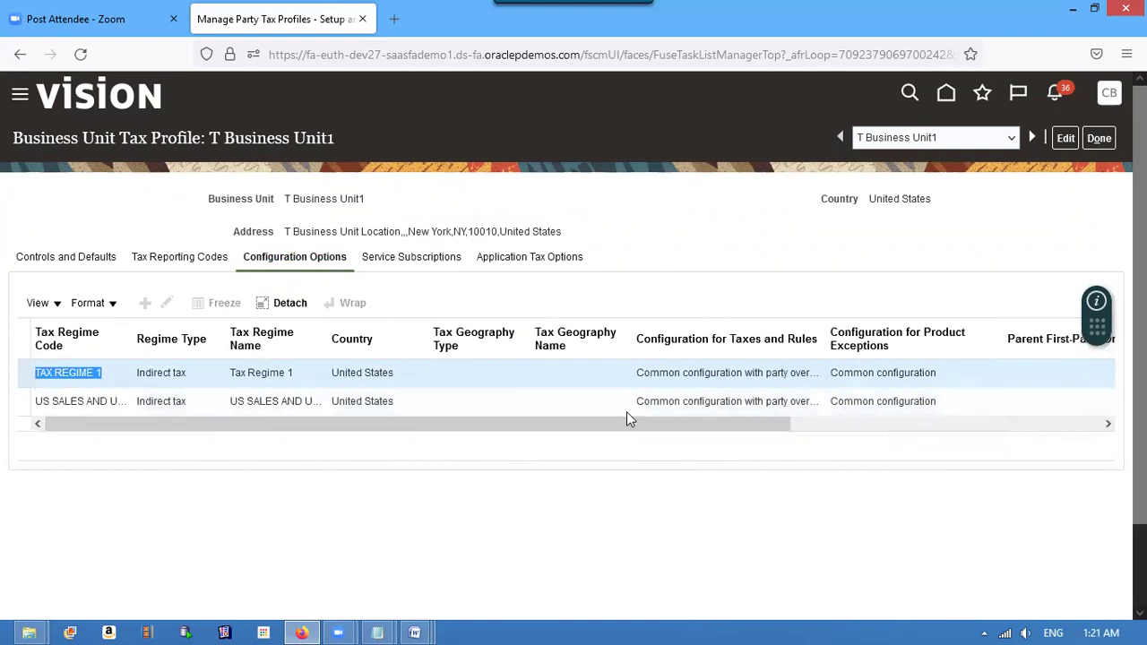
Step: Confirm Purchasing's Defaulting Order 1 is Item, then close the T Business Unit1 tax profile
{"action": "left_click", "coordinate": [516, 261]}
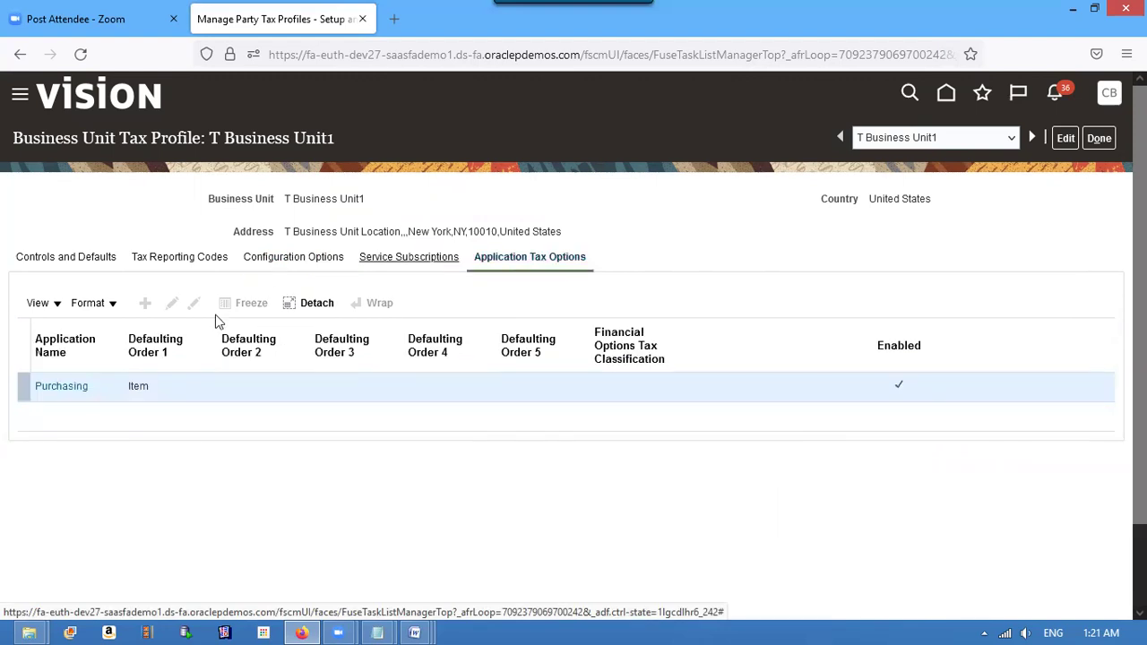
{"action": "left_click_drag", "start_coordinate": [147, 384], "coordinate": [130, 386]}
{"action": "double_click", "coordinate": [130, 386]}
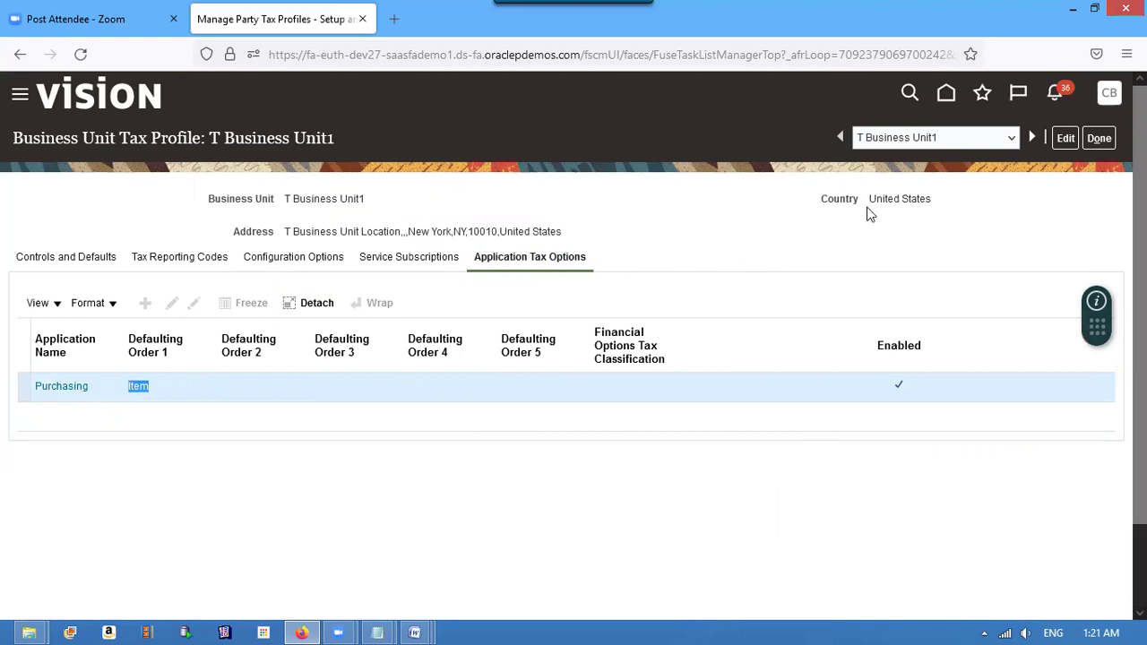
{"action": "left_click", "coordinate": [1101, 139]}
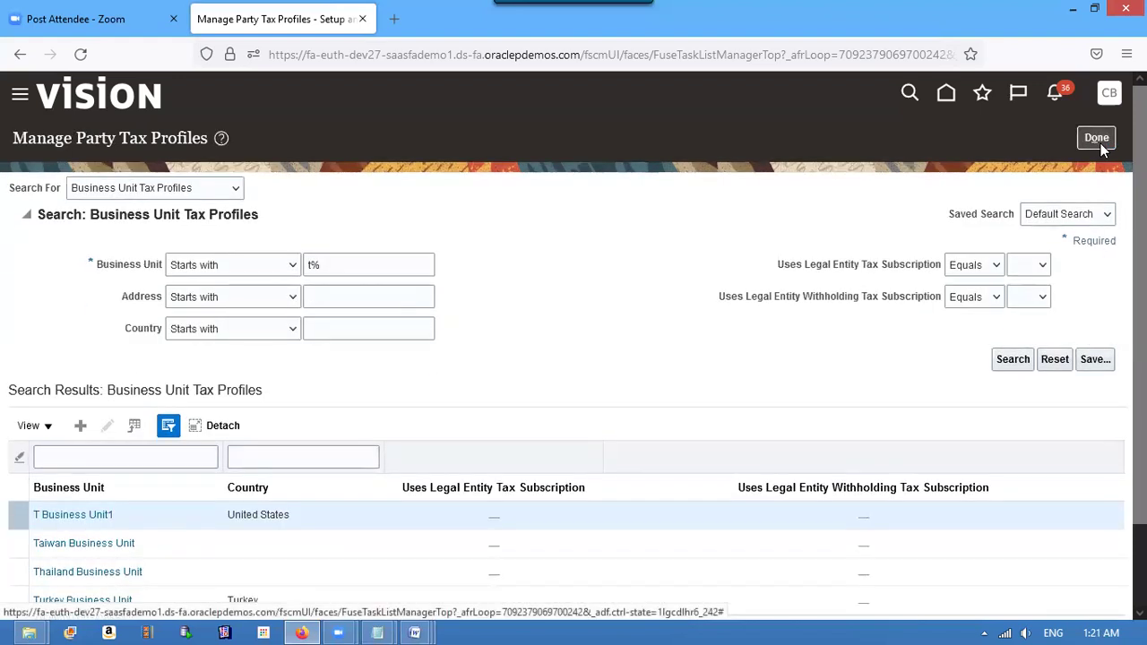
Step: Leave the party tax profiles task and go back to the Vision home page
{"action": "left_click", "coordinate": [1101, 144]}
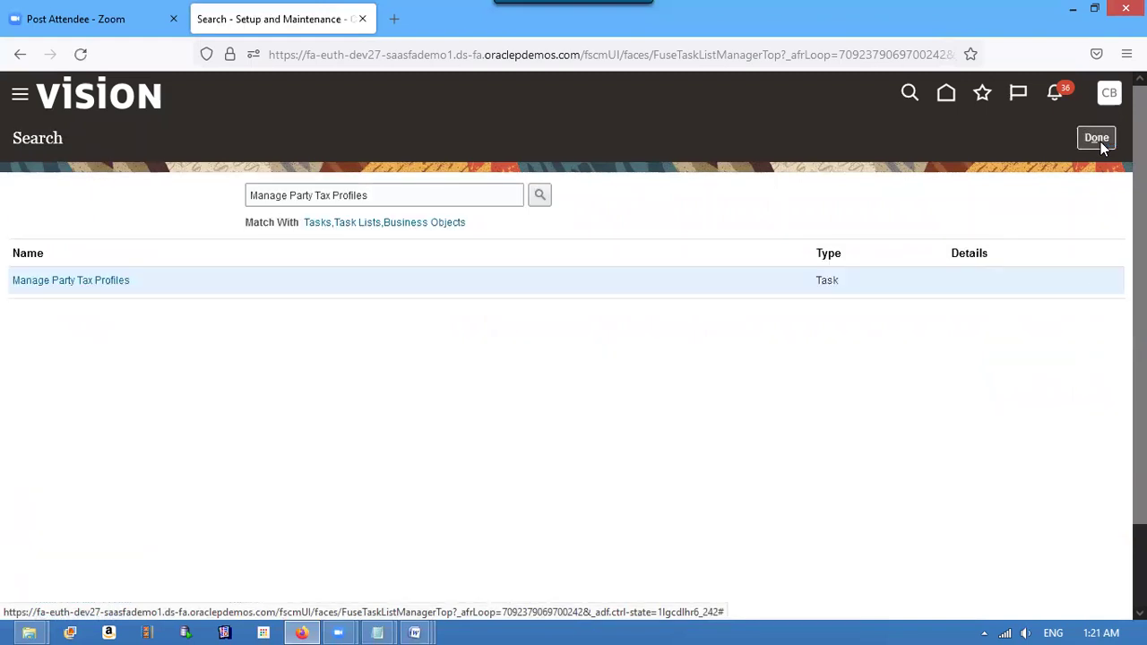
{"action": "left_click", "coordinate": [139, 98]}
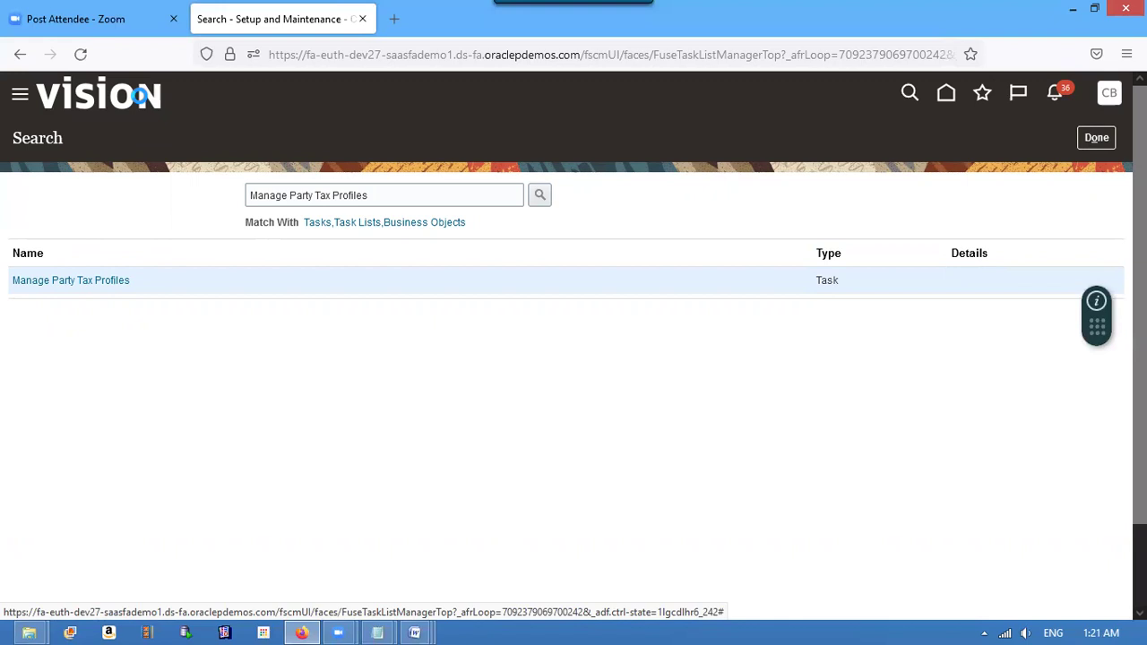
{"action": "left_click", "coordinate": [138, 95]}
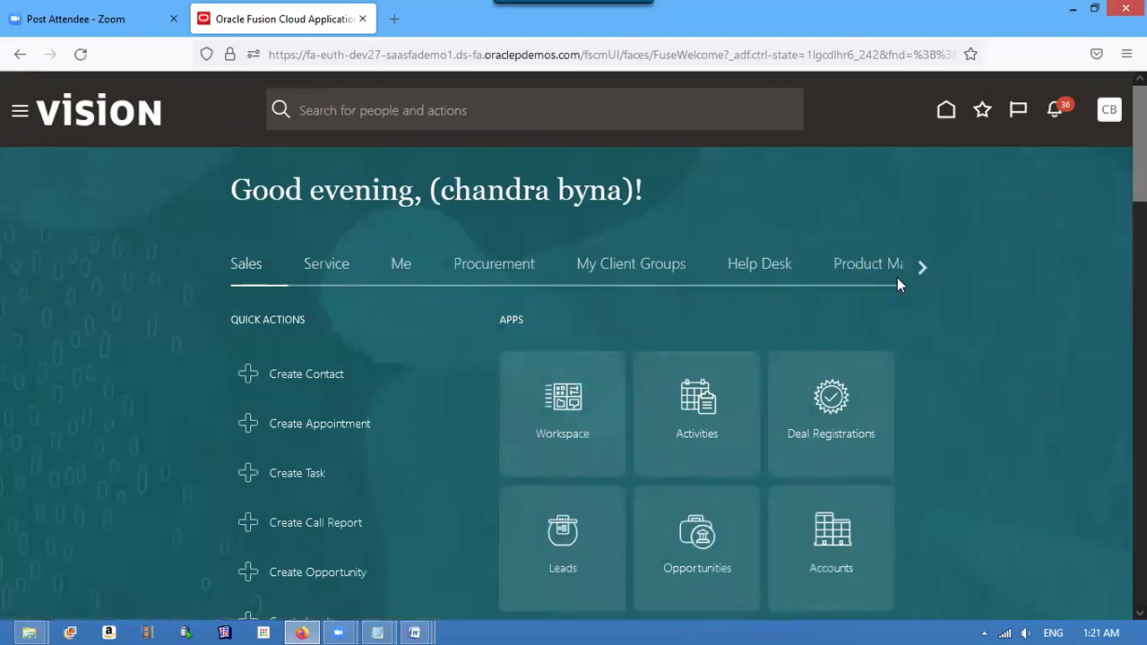
Step: Open the Purchase Orders work area from the Procurement apps and show its task list
{"action": "left_click", "coordinate": [491, 274]}
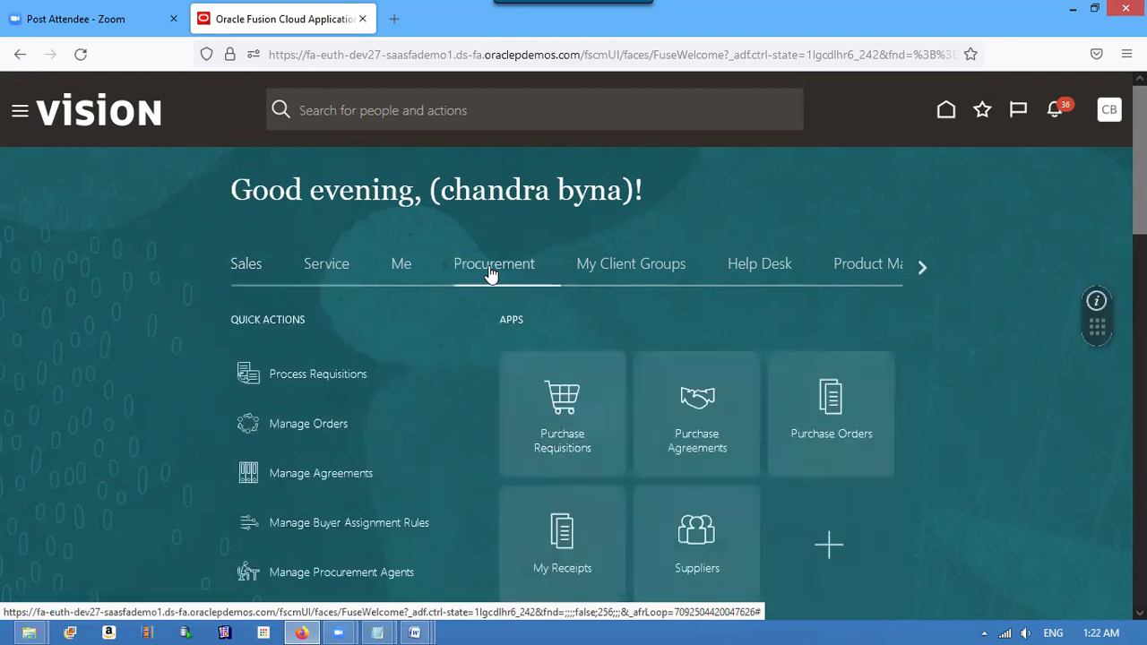
{"action": "left_click", "coordinate": [831, 414]}
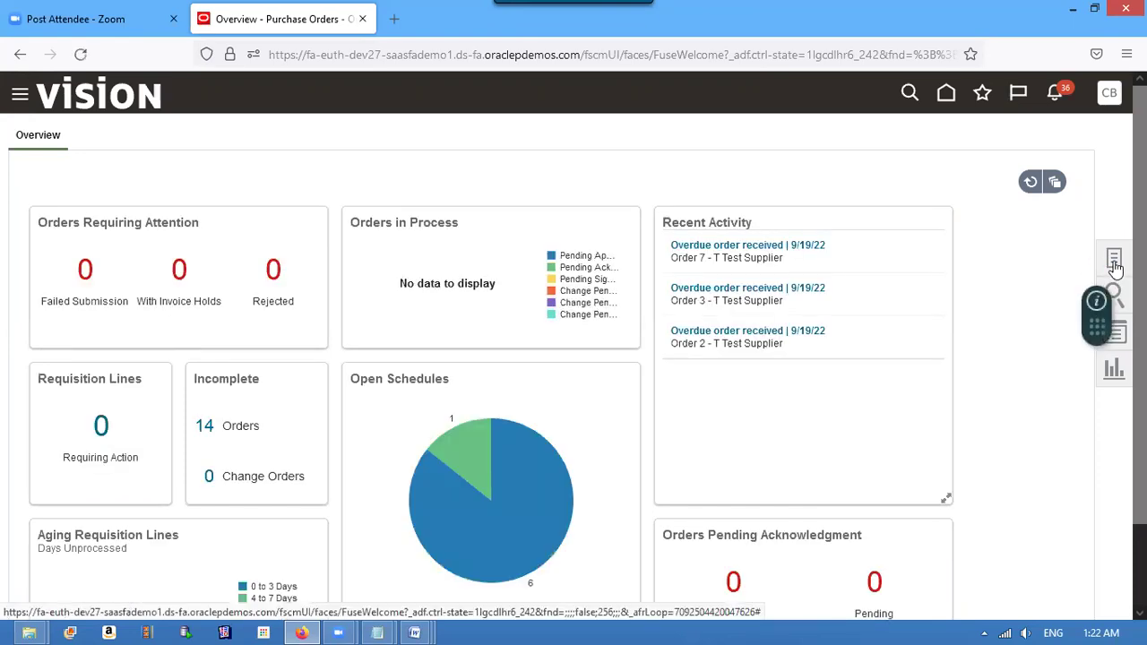
{"action": "left_click", "coordinate": [1115, 262]}
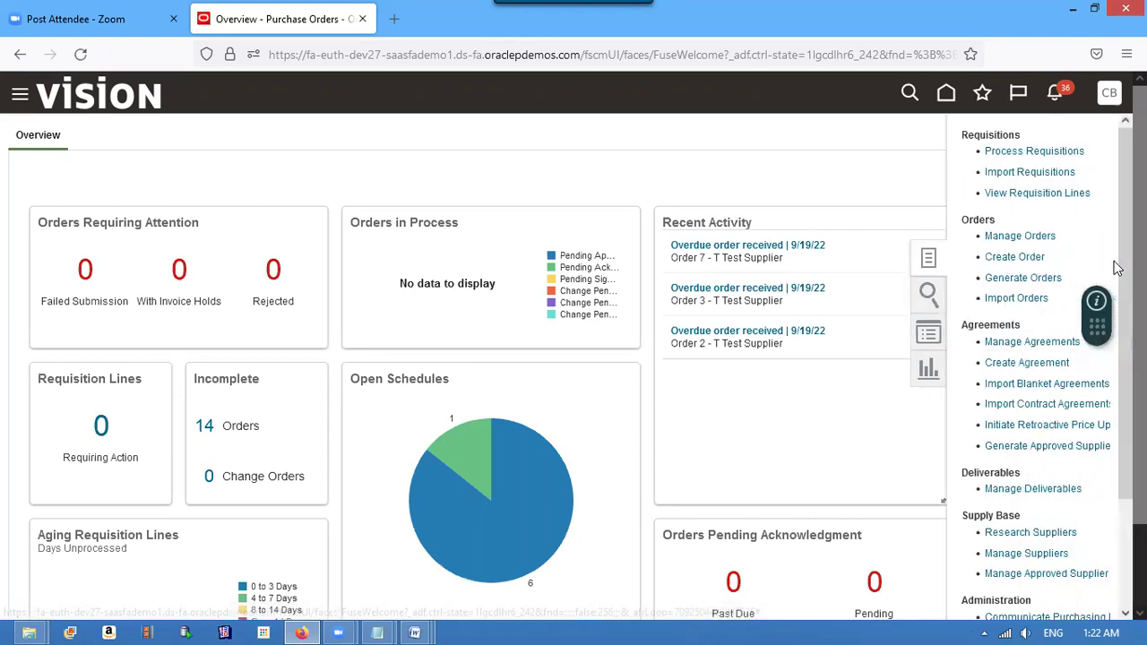
Step: Create a new purchase order for supplier T Test Supplier with site add1
{"action": "left_click", "coordinate": [1028, 257]}
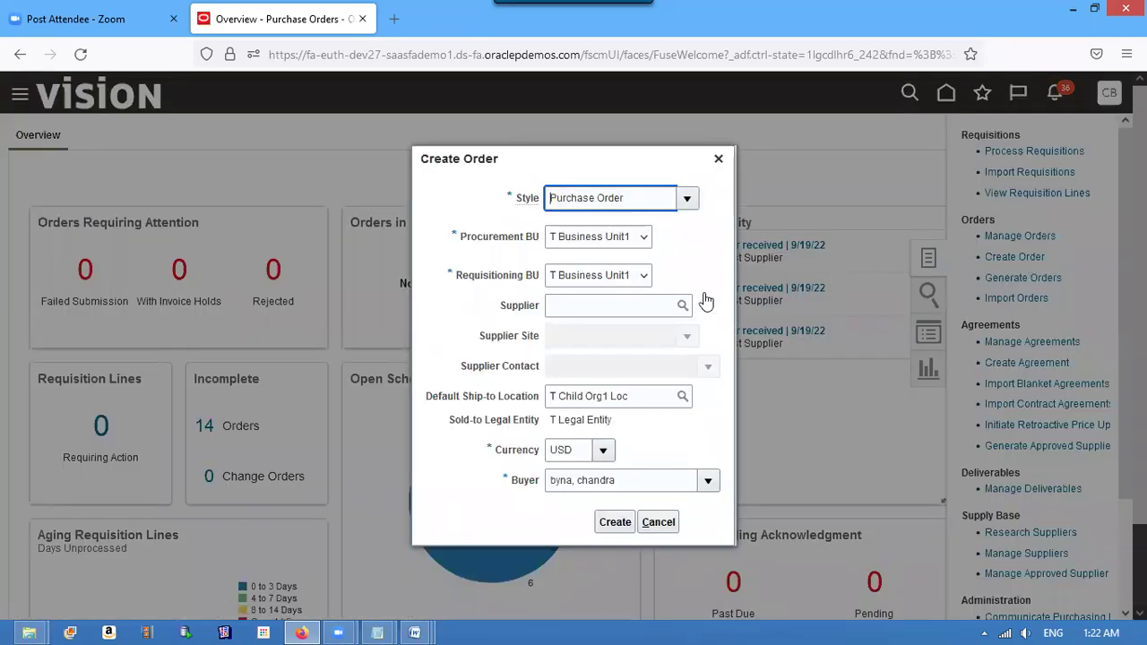
{"action": "left_click", "coordinate": [648, 307]}
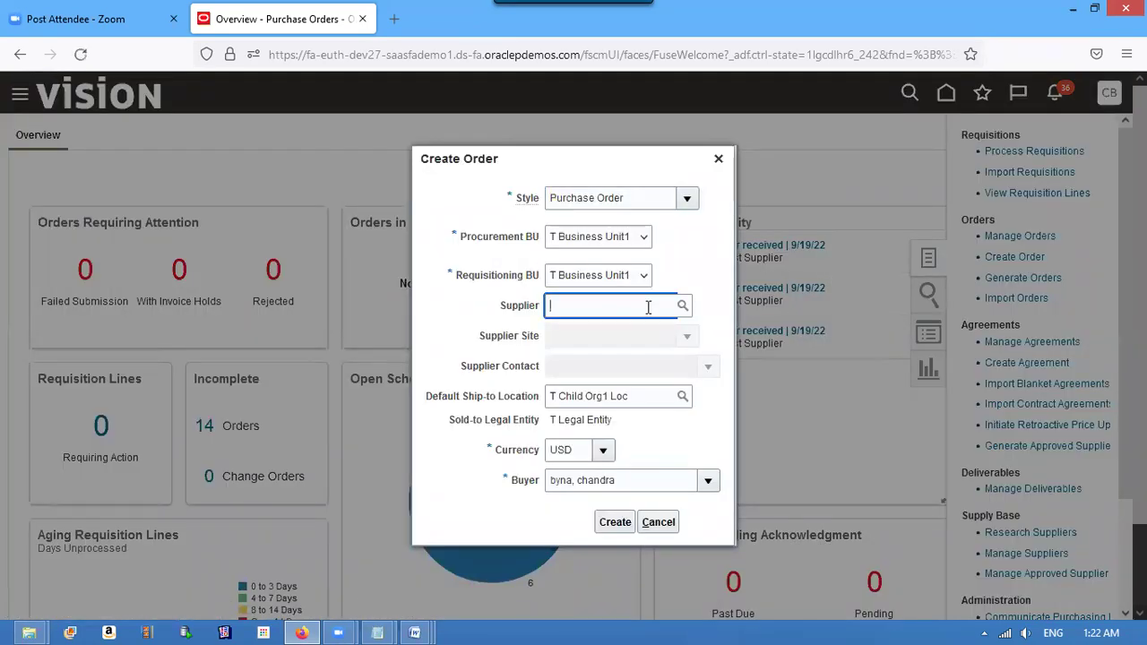
{"action": "type", "text": "T"}
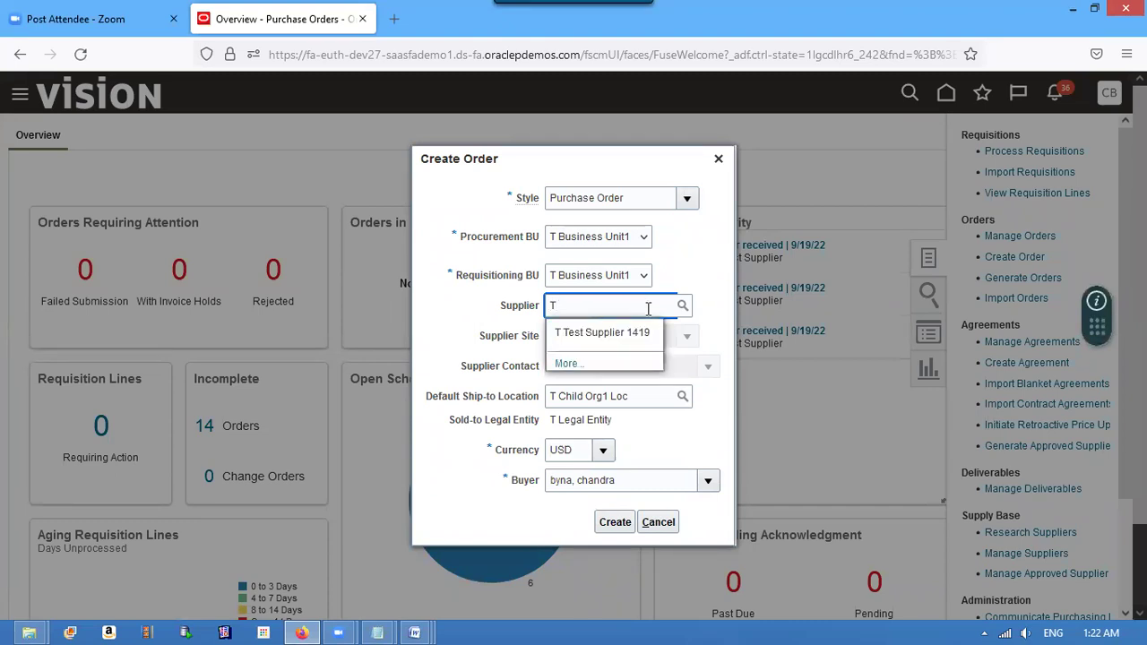
{"action": "left_click", "coordinate": [628, 332]}
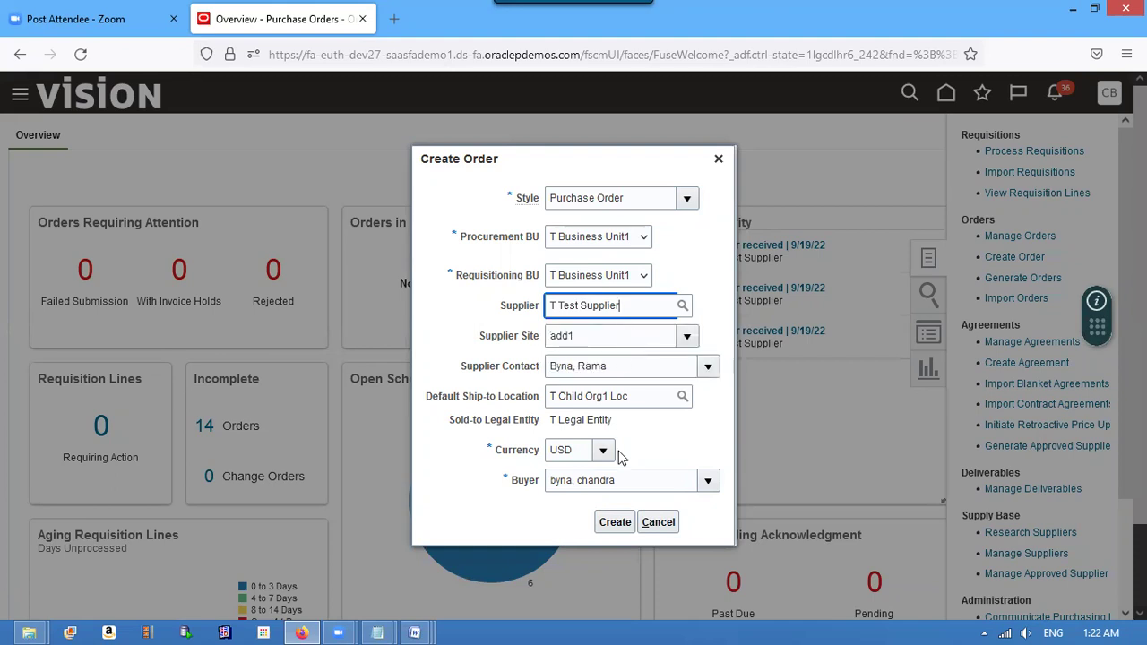
{"action": "left_click", "coordinate": [616, 522]}
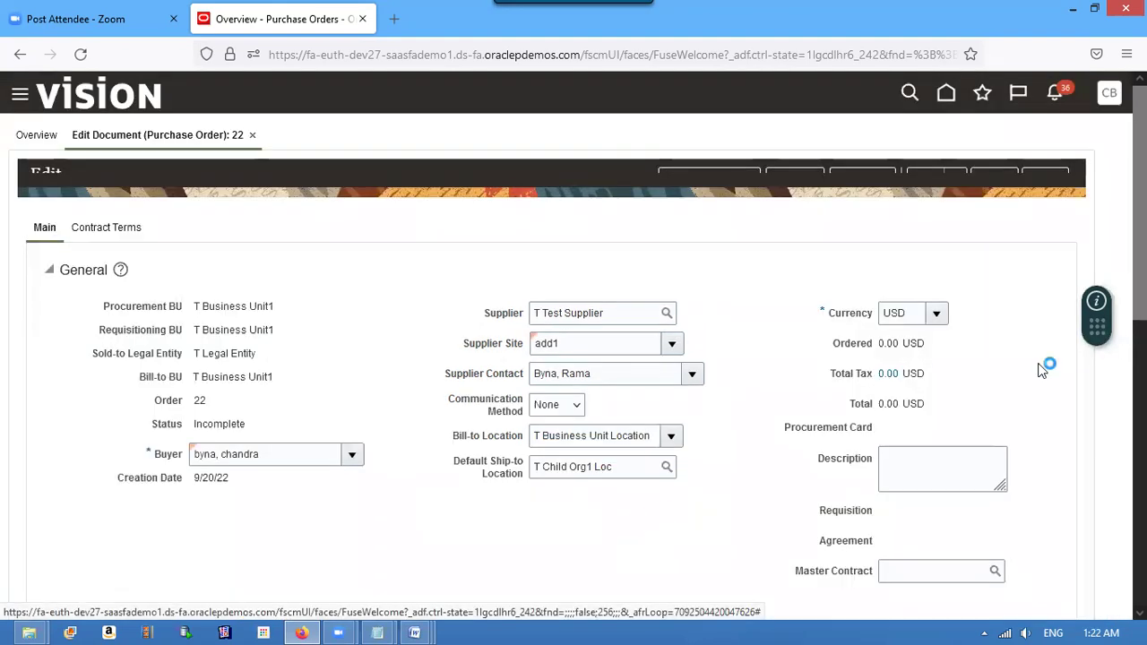
Step: Add line 1 and select T Tea Item through an item search for t%
{"action": "scroll", "coordinate": [1042, 370], "scroll_direction": "down", "scroll_amount": 4}
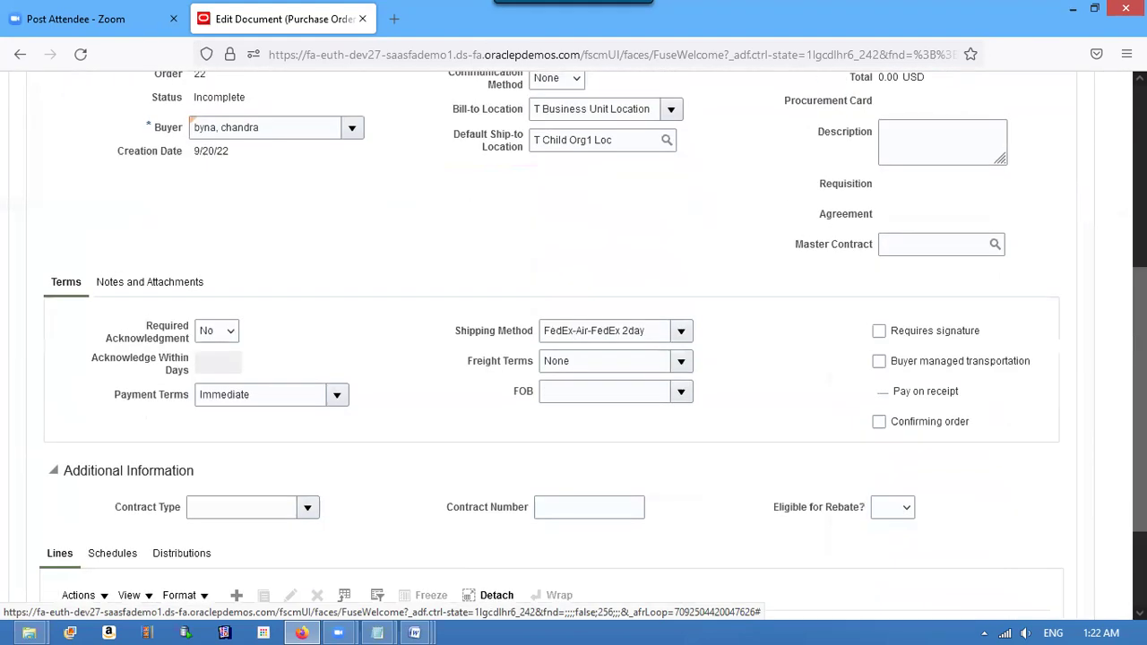
{"action": "scroll", "coordinate": [490, 508], "scroll_direction": "down", "scroll_amount": 2}
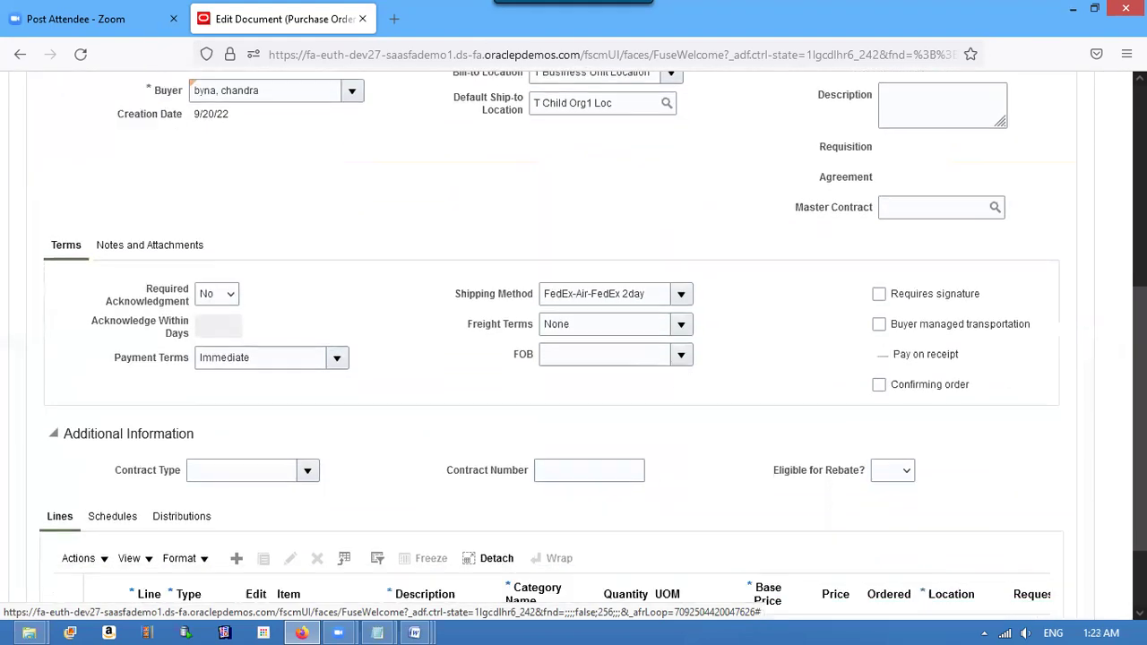
{"action": "left_click", "coordinate": [240, 455]}
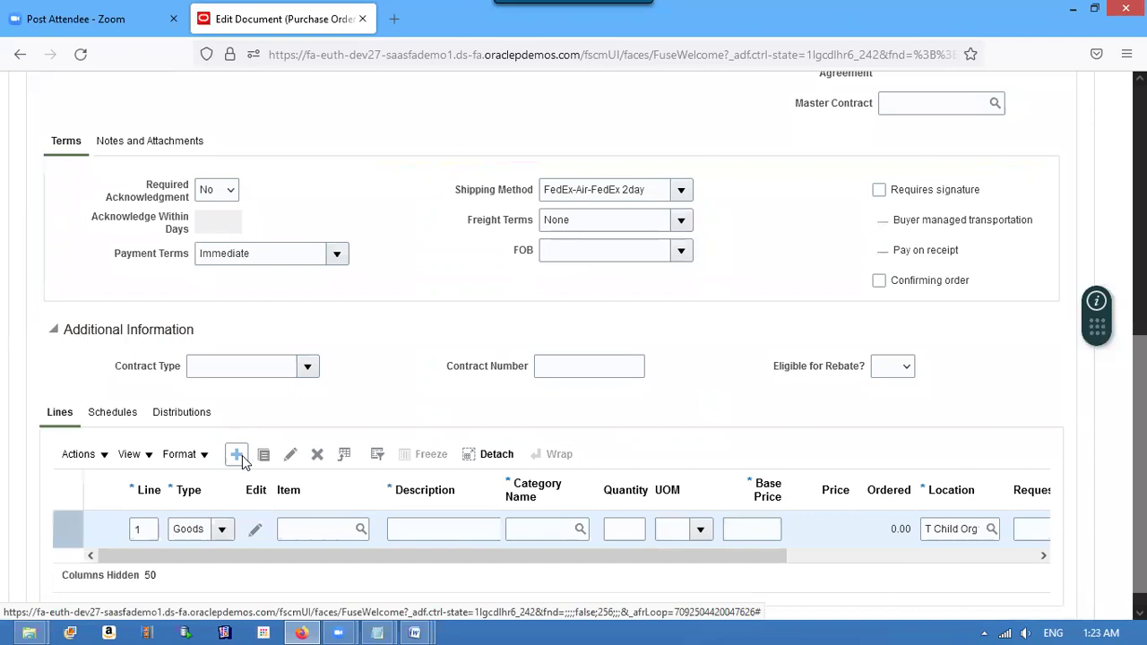
{"action": "left_click", "coordinate": [301, 531]}
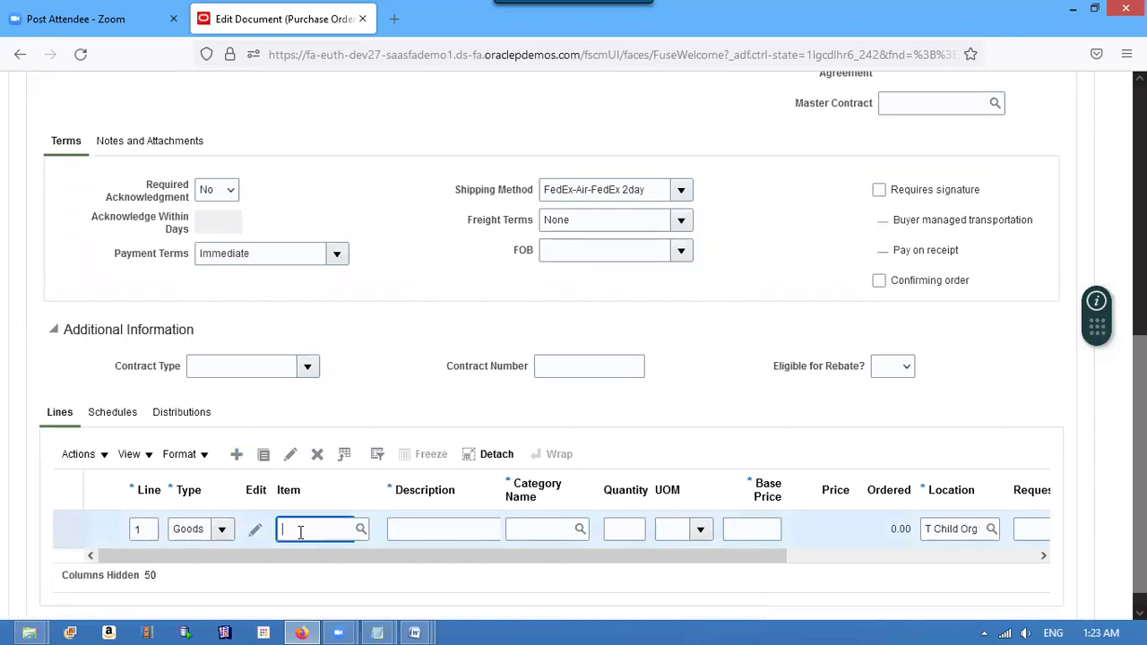
{"action": "type", "text": "T%"}
{"action": "left_click", "coordinate": [361, 531]}
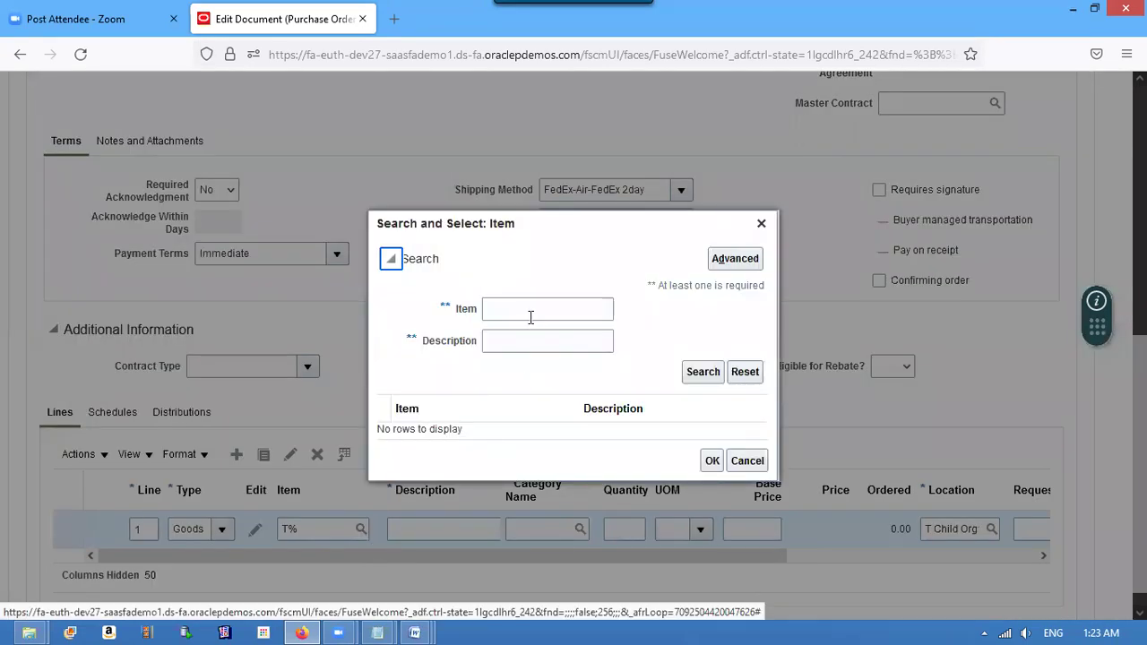
{"action": "left_click", "coordinate": [531, 317]}
{"action": "type", "text": "t%"}
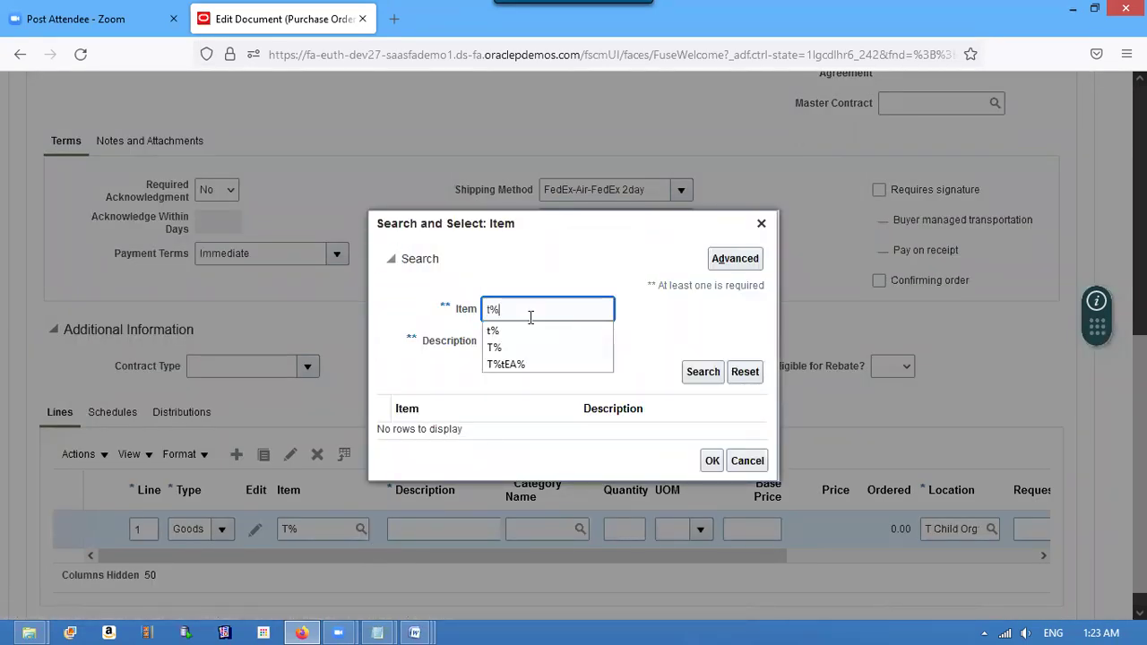
{"action": "left_click", "coordinate": [700, 371]}
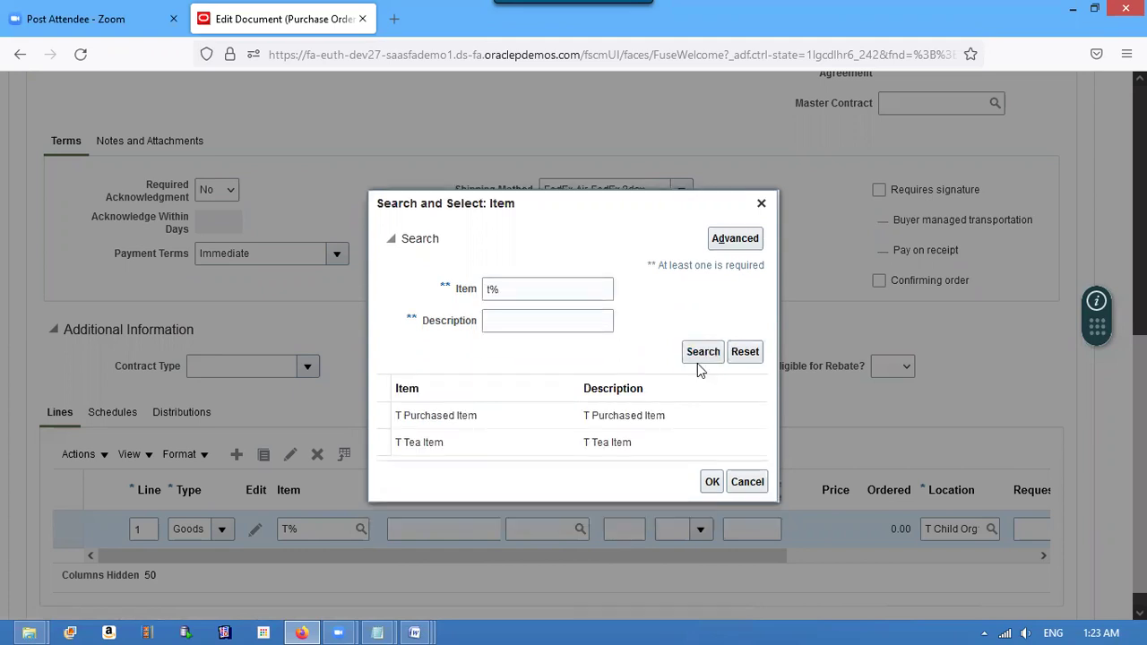
{"action": "left_click", "coordinate": [639, 450]}
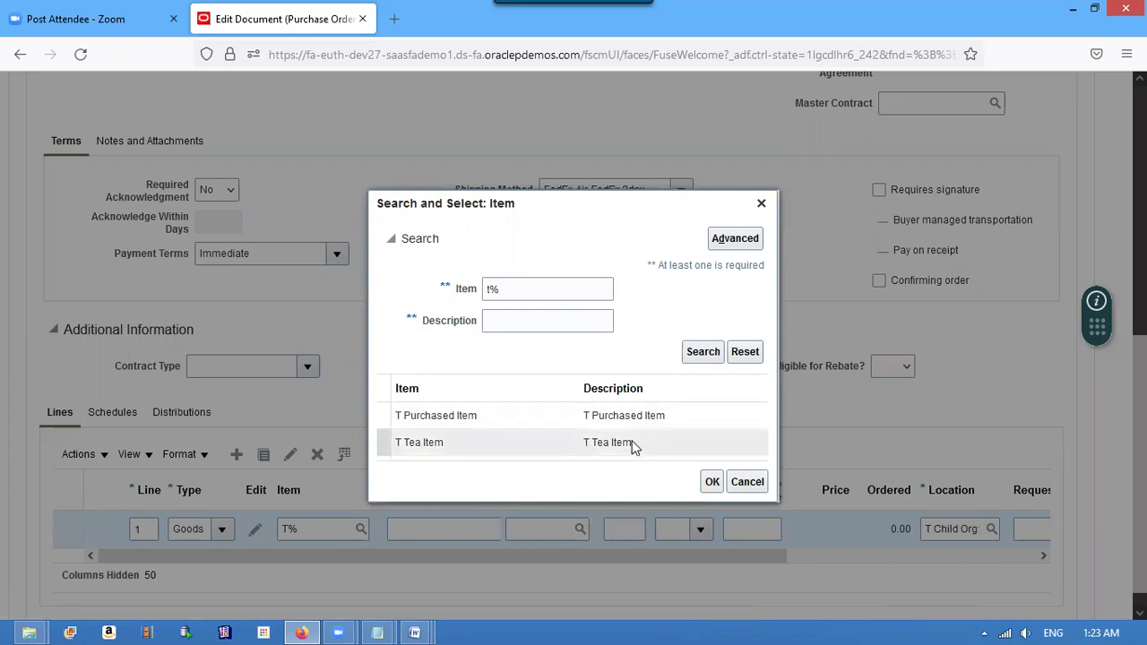
{"action": "left_click", "coordinate": [712, 485]}
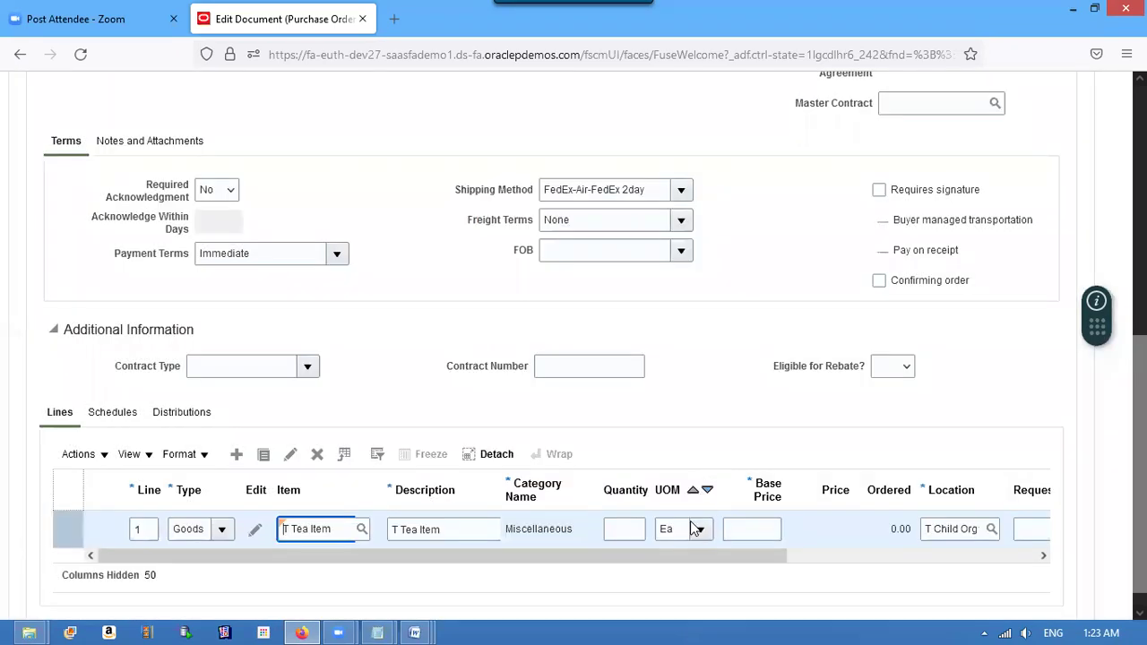
Step: Enter quantity 10 and base price 100 for line 1
{"action": "left_click", "coordinate": [635, 529]}
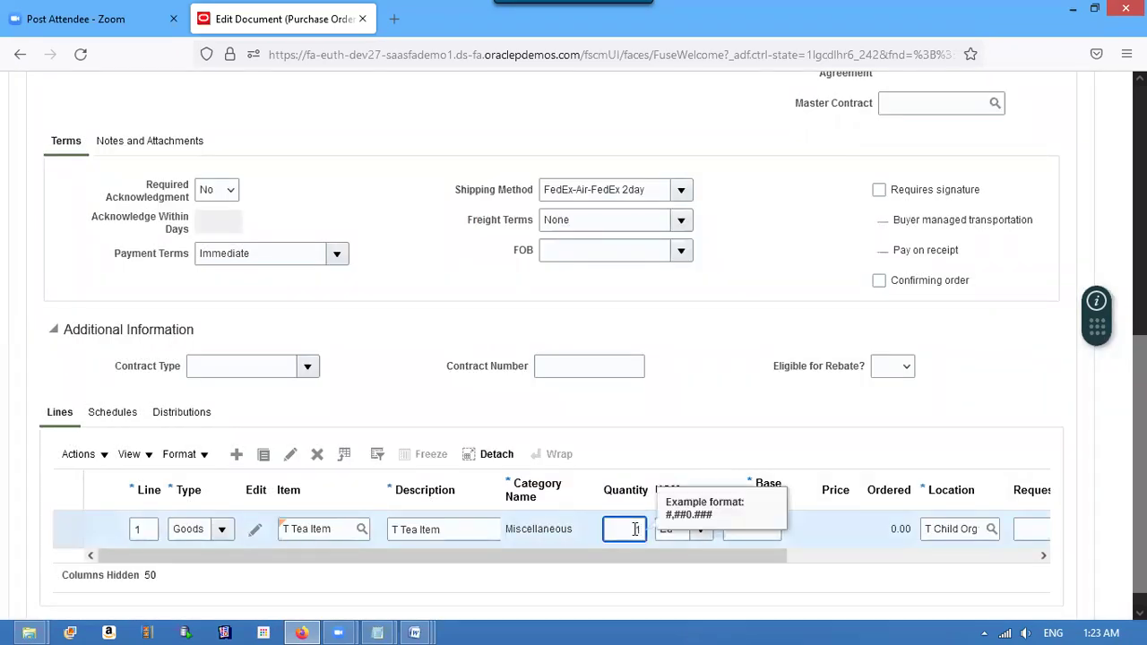
{"action": "type", "text": "10"}
{"action": "key", "text": "Tab"}
{"action": "key", "text": "Tab"}
{"action": "type", "text": "100"}
{"action": "key", "text": "Tab"}
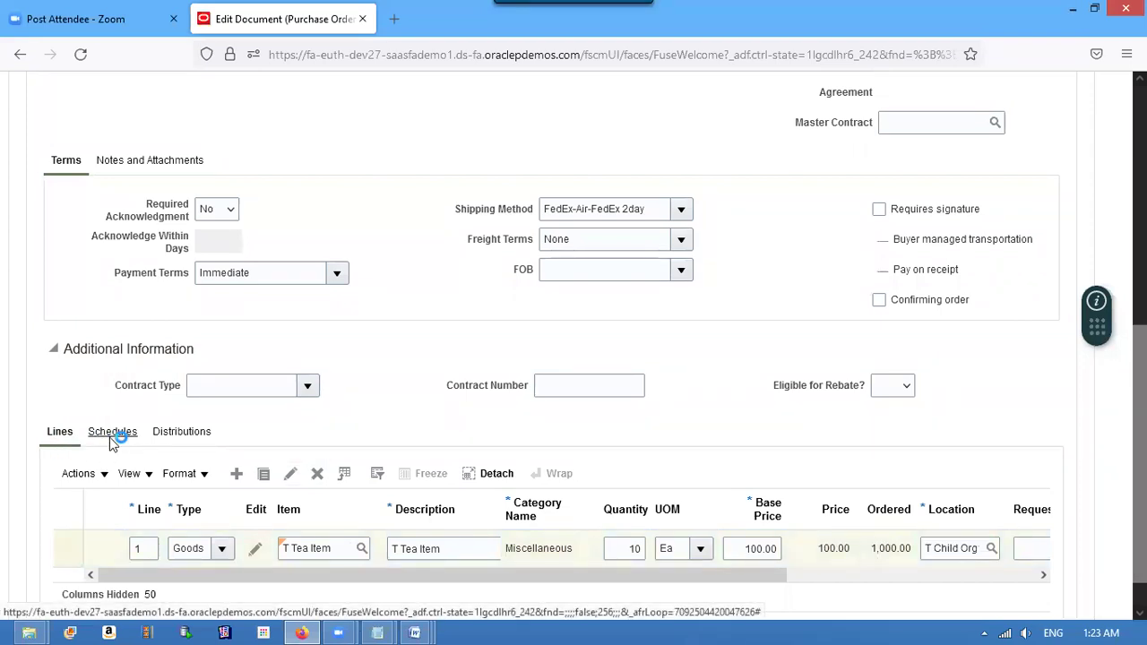
Step: Set line 1's requested delivery date to 9/20/22 and save and close order 22
{"action": "left_click", "coordinate": [111, 439]}
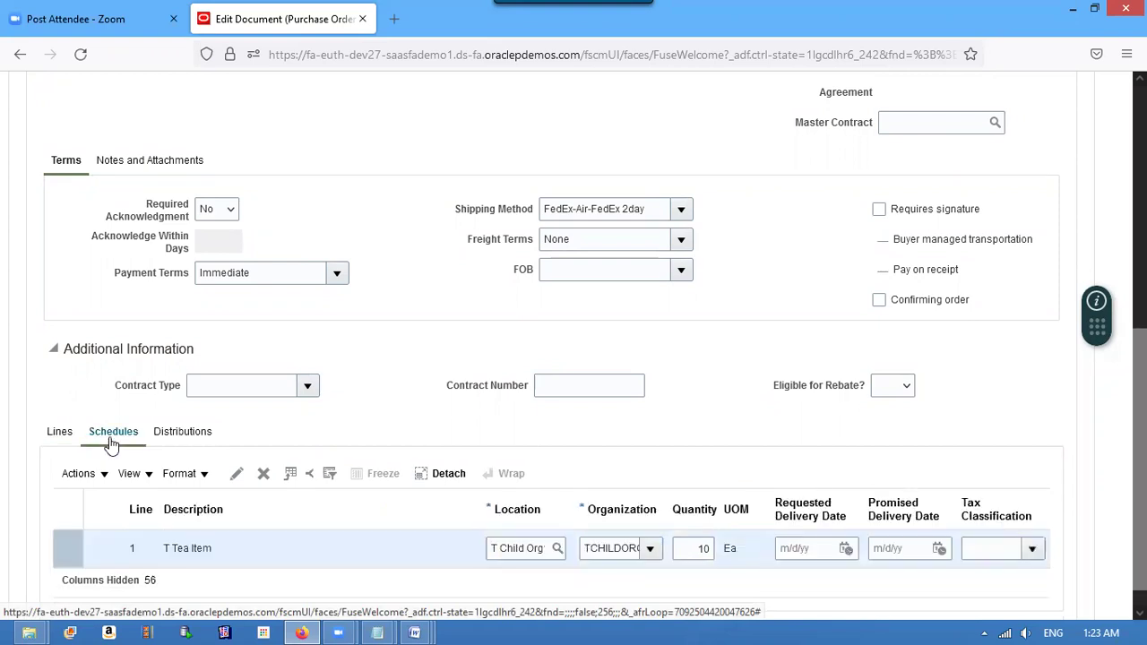
{"action": "left_click", "coordinate": [847, 549]}
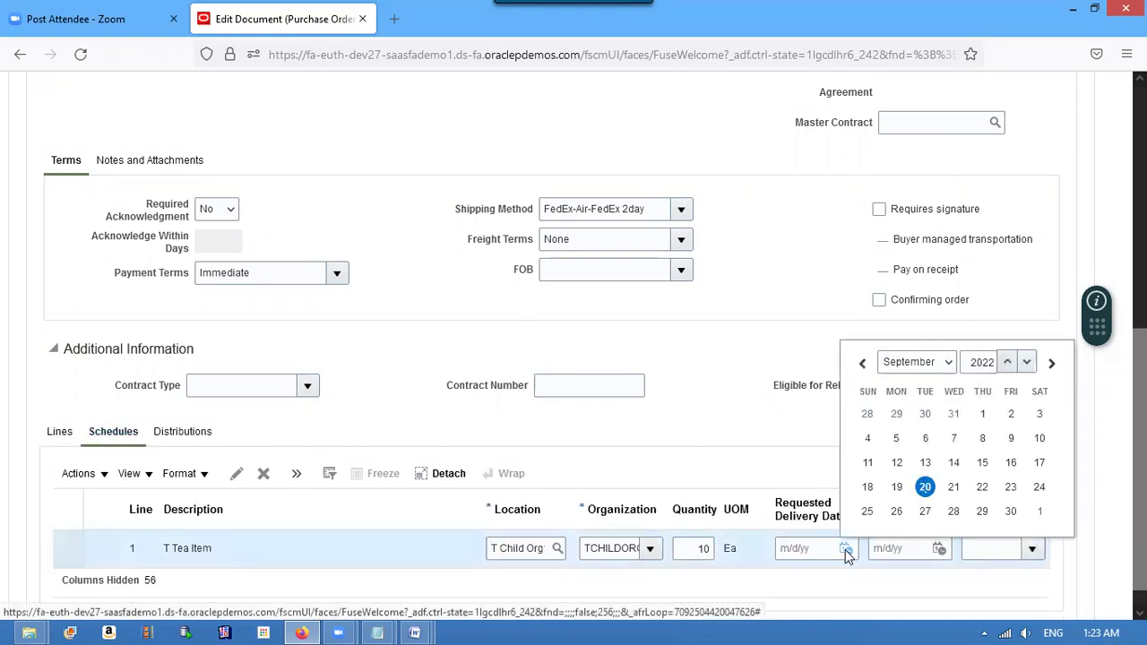
{"action": "left_click", "coordinate": [926, 487]}
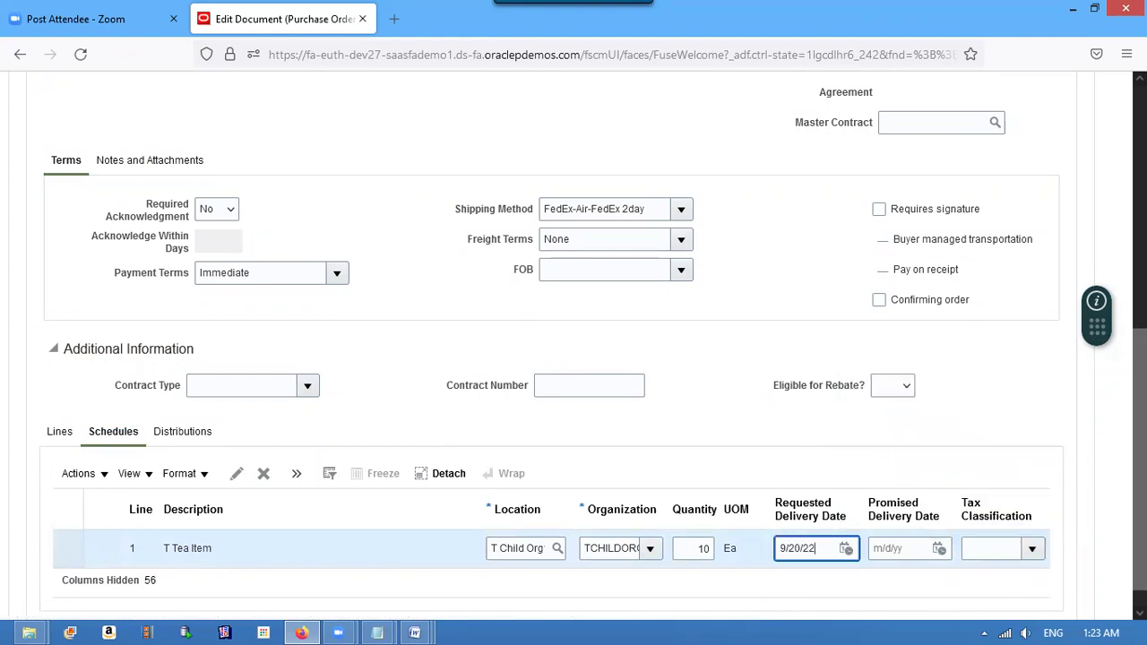
{"action": "scroll", "coordinate": [573, 345], "scroll_direction": "up", "scroll_amount": 5}
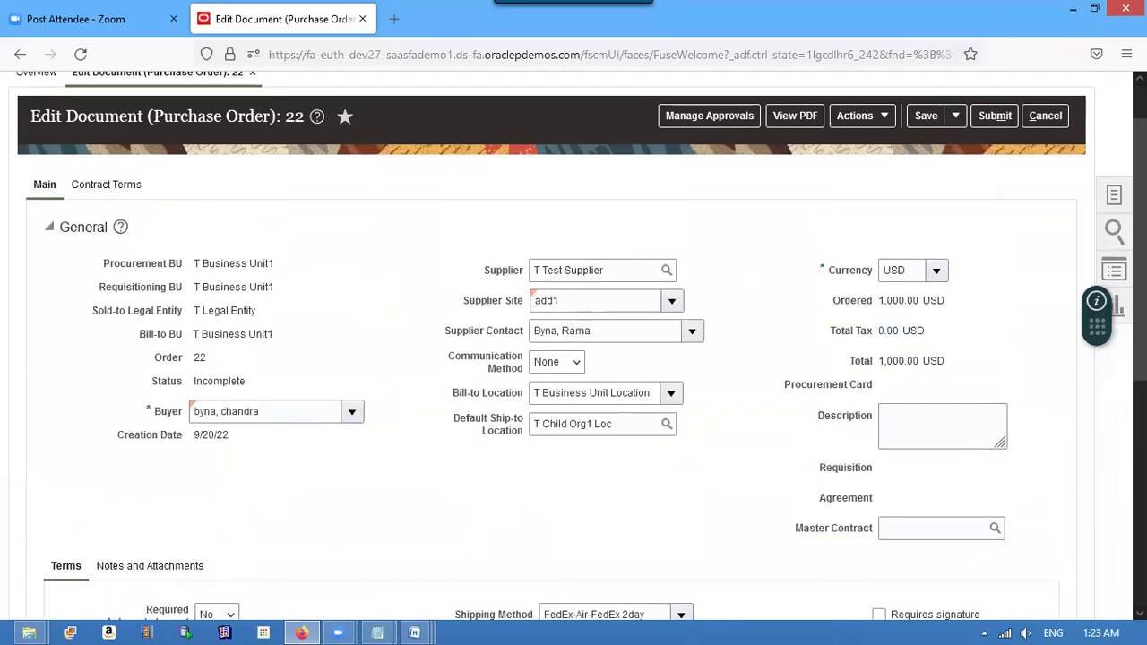
{"action": "left_click", "coordinate": [924, 115]}
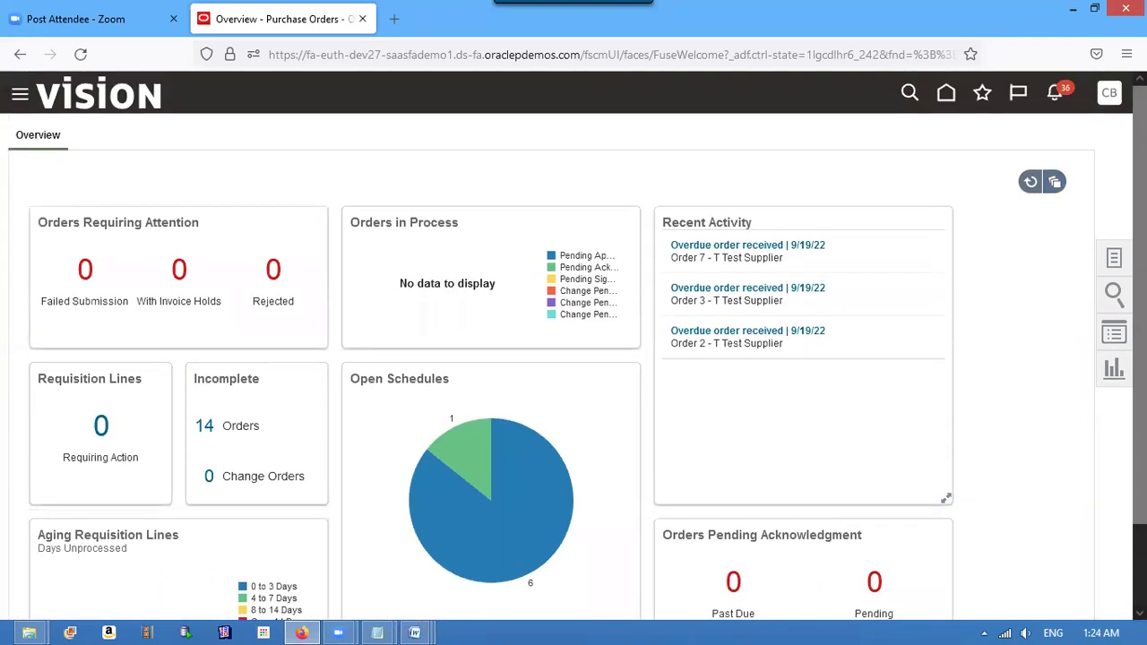
Step: Go to Setup and Maintenance and switch the setup offering to Procurement
{"action": "left_click", "coordinate": [1110, 95]}
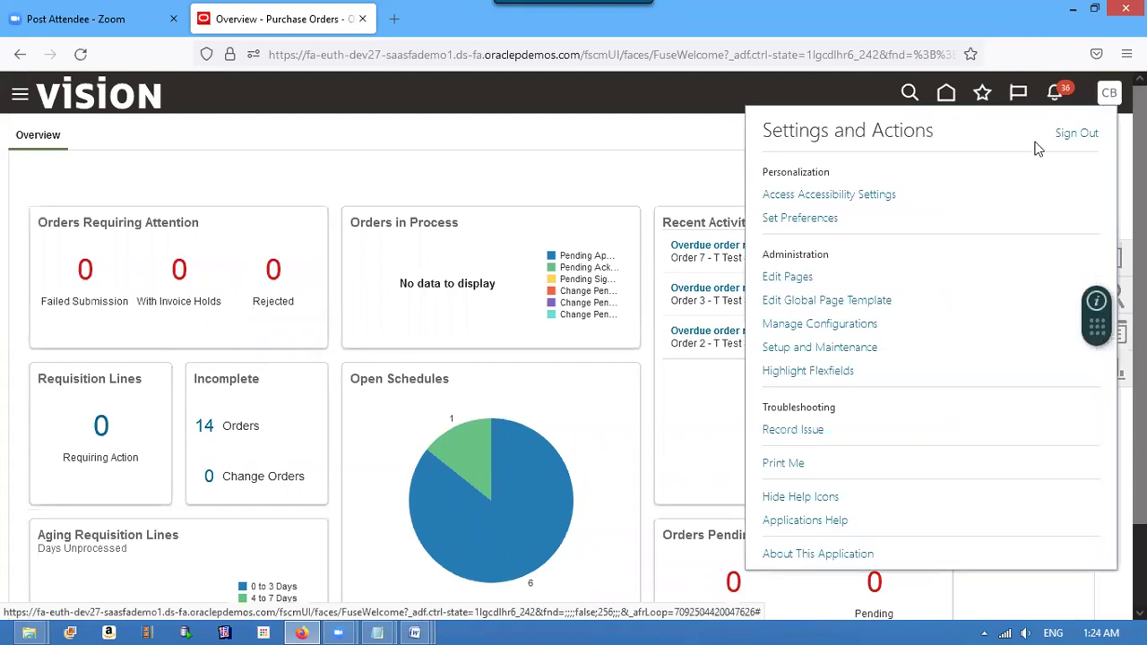
{"action": "left_click", "coordinate": [818, 350]}
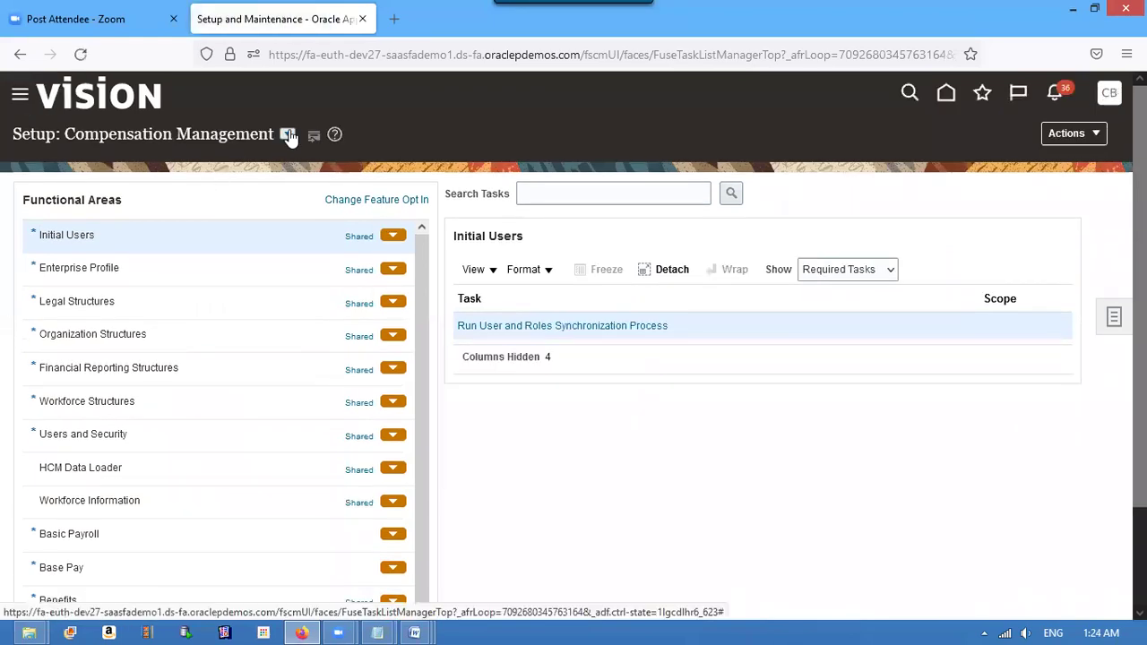
{"action": "left_click", "coordinate": [287, 134]}
{"action": "left_click_drag", "start_coordinate": [551, 202], "coordinate": [551, 244]}
{"action": "left_click", "coordinate": [392, 306]}
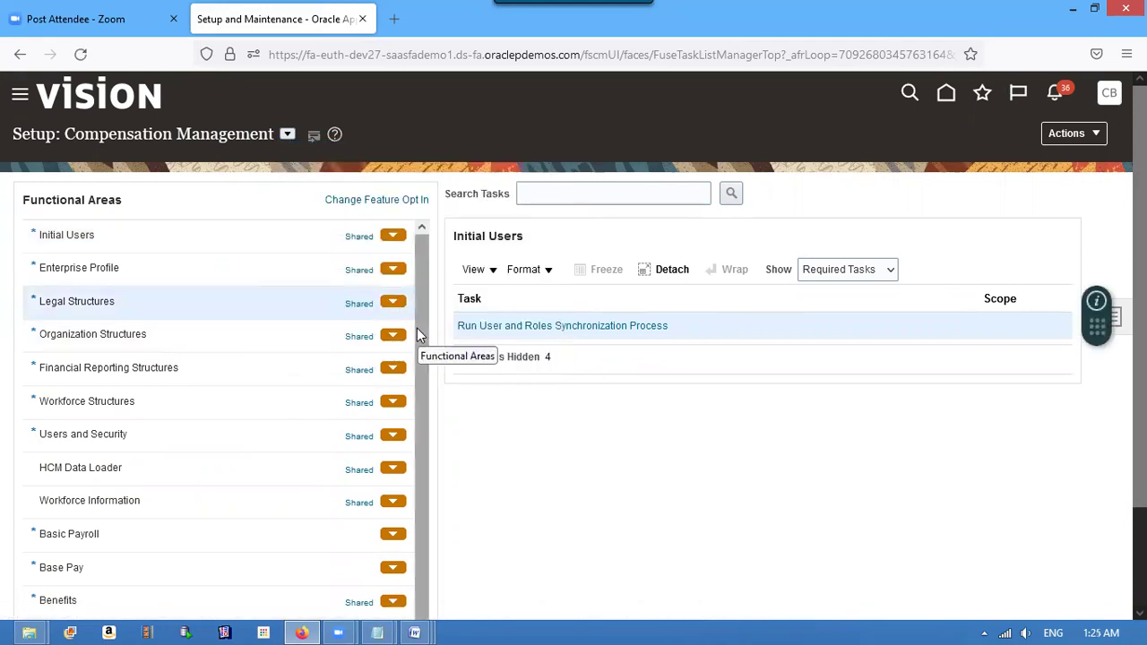
{"action": "left_click_drag", "start_coordinate": [418, 359], "coordinate": [422, 408]}
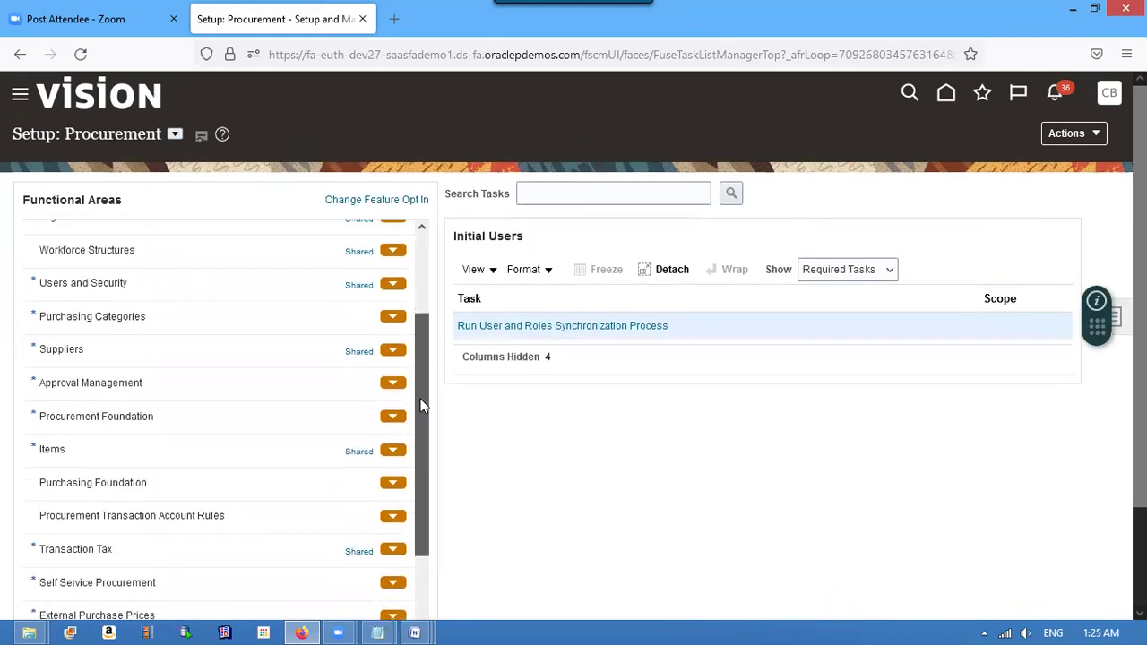
Step: Open the Procurement Foundation actions list, then dismiss it
{"action": "left_click", "coordinate": [393, 415]}
{"action": "left_click", "coordinate": [52, 548]}
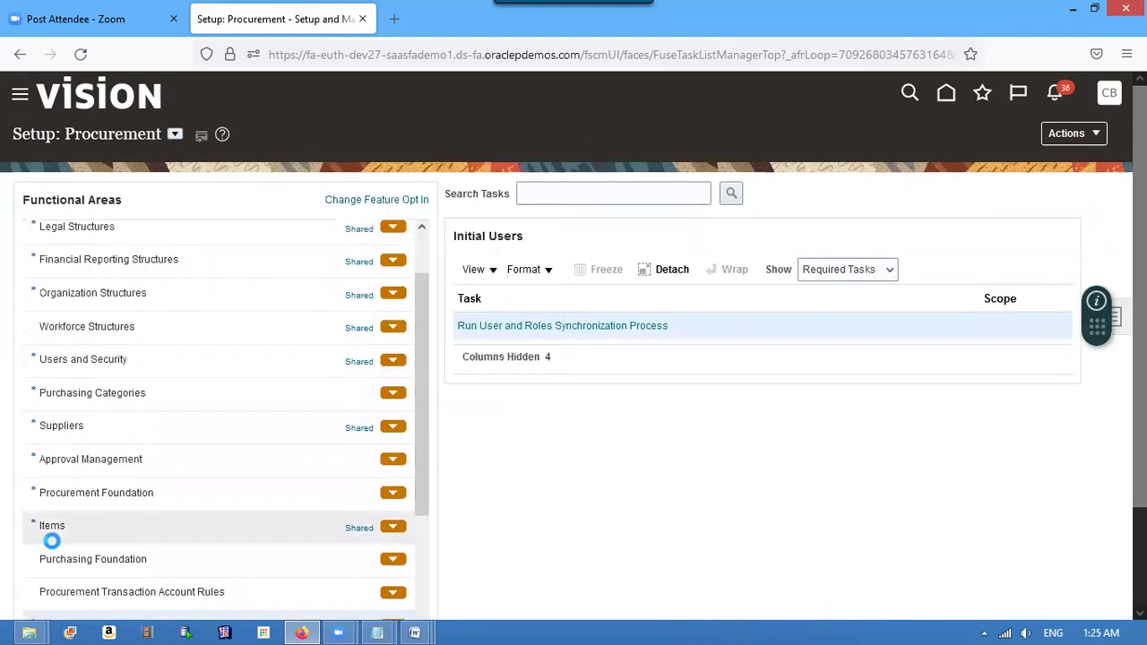